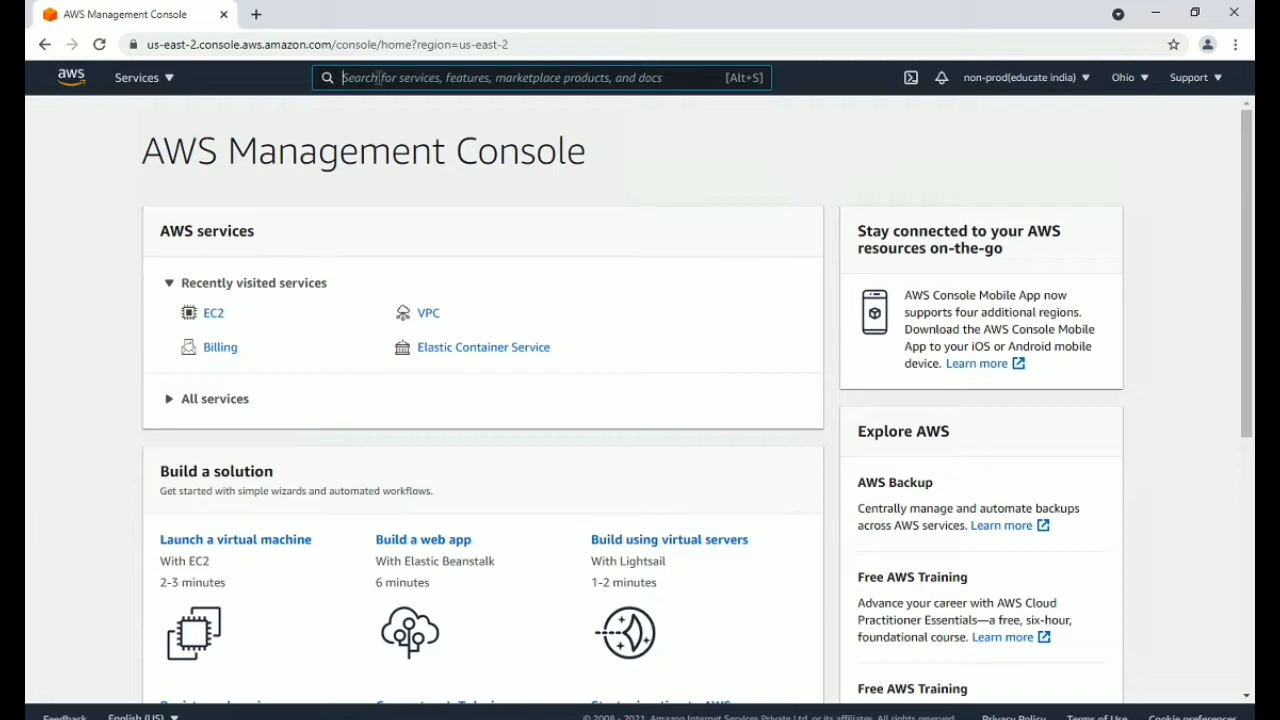
Find the EC2 service and start the wizard for launching a new instance
click(378, 77)
text(Ec2)
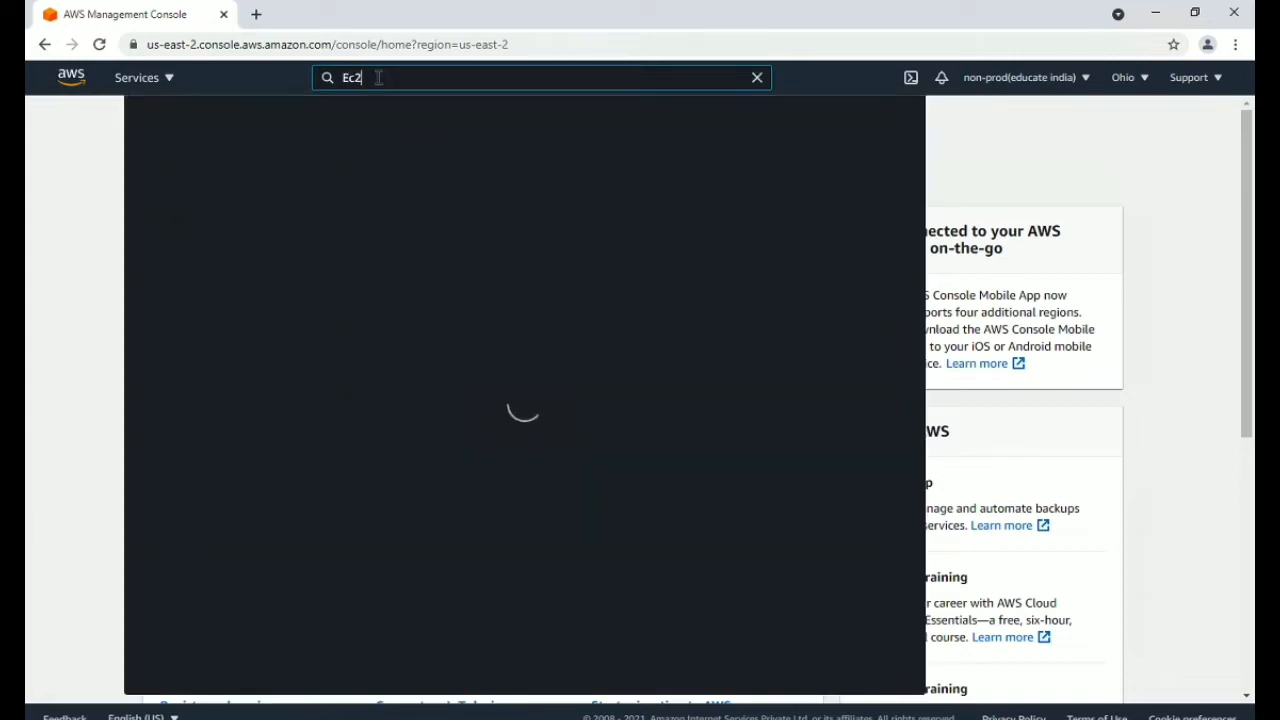
click(399, 210)
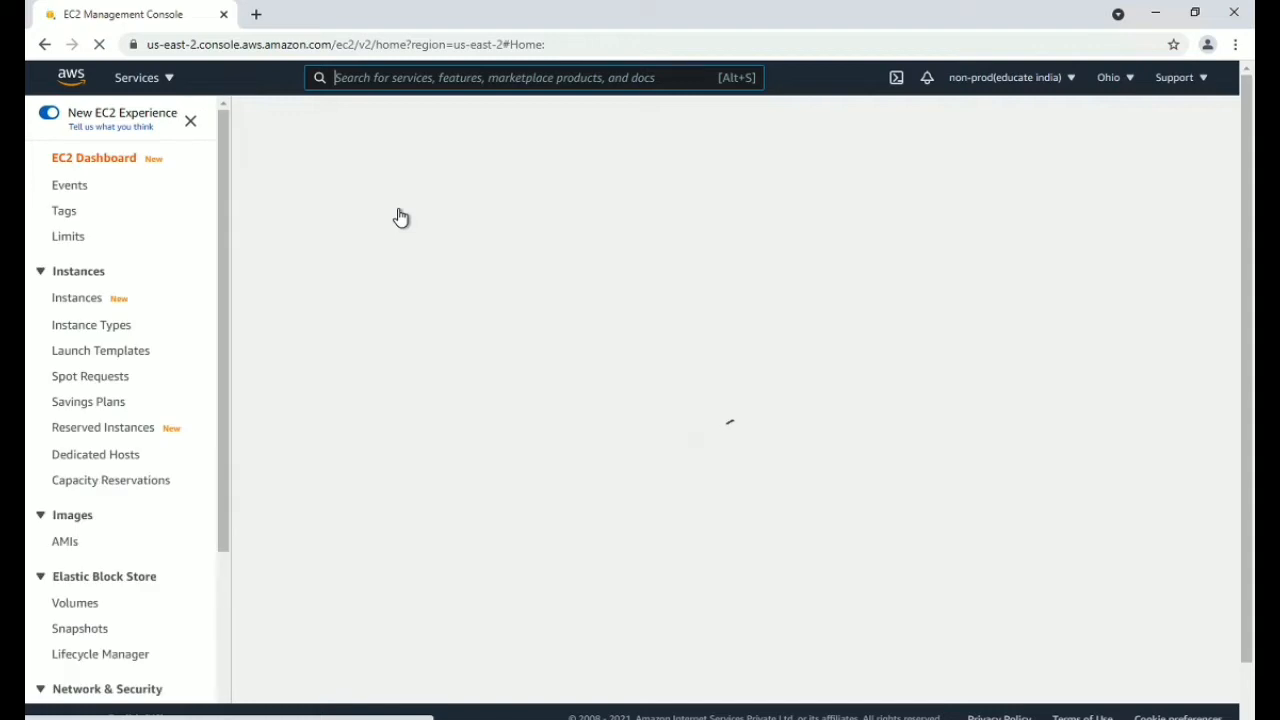
scroll(432, 495, down, 1)
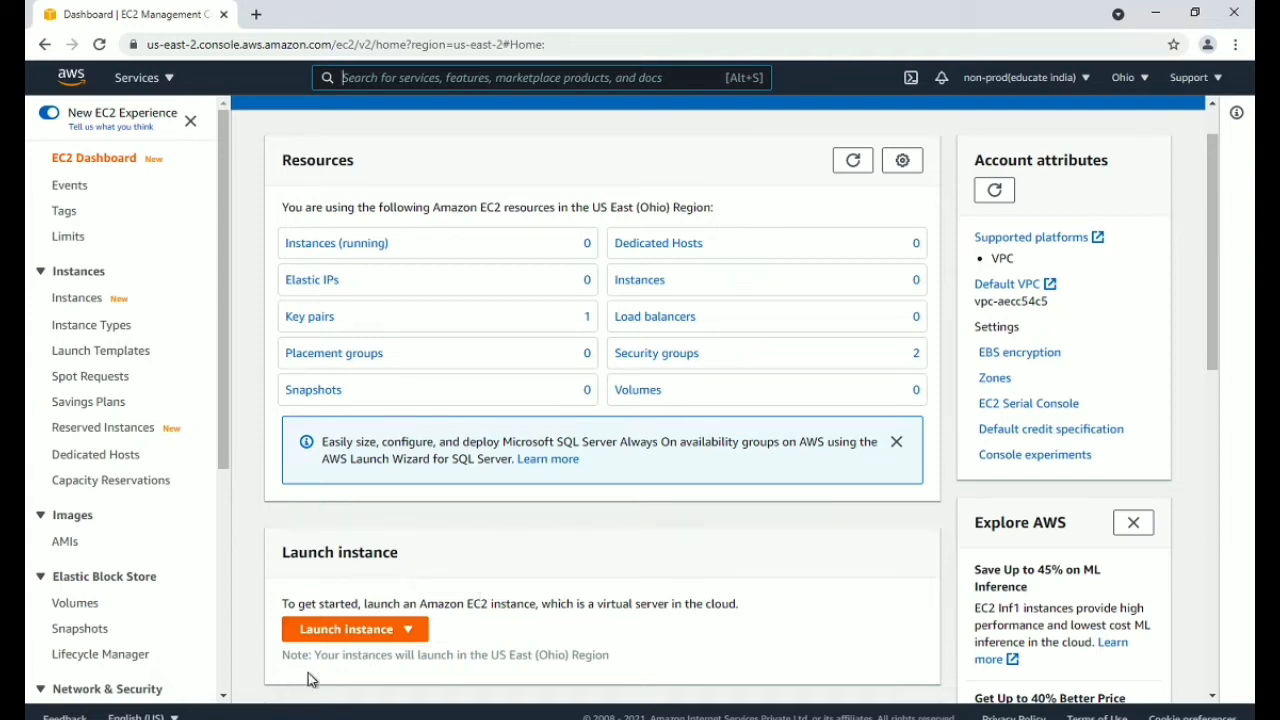
click(345, 637)
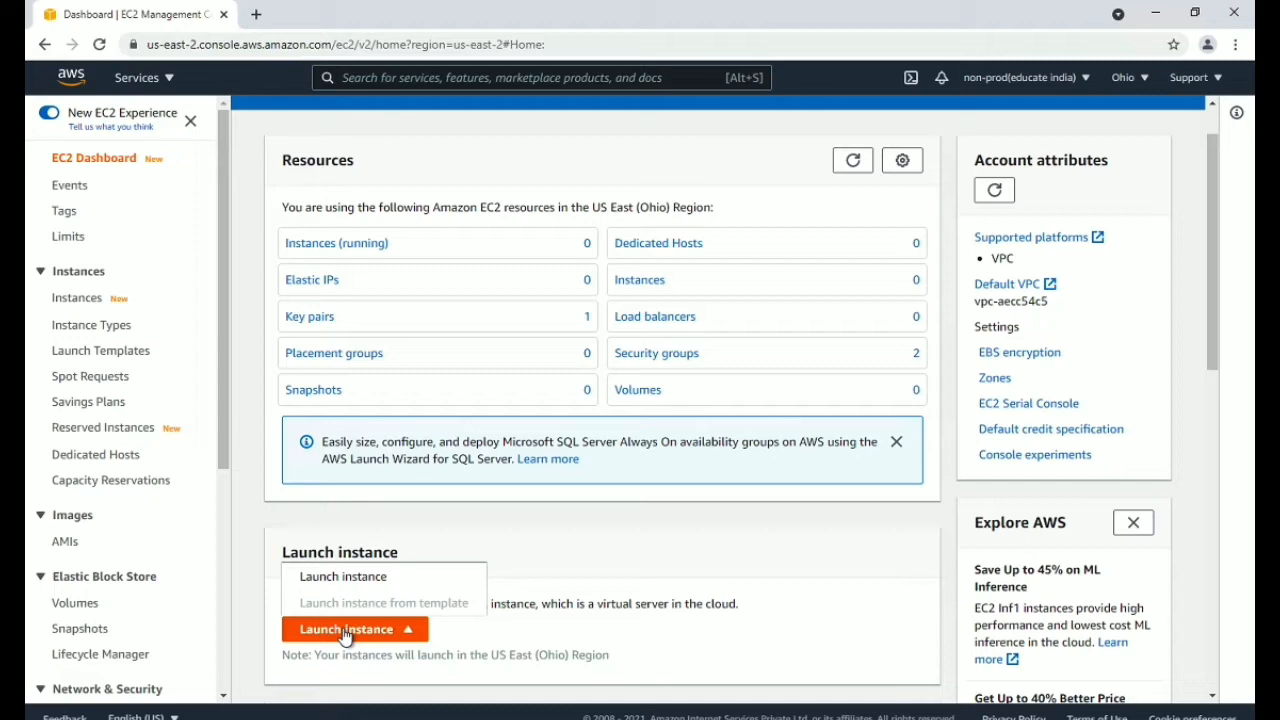
click(353, 577)
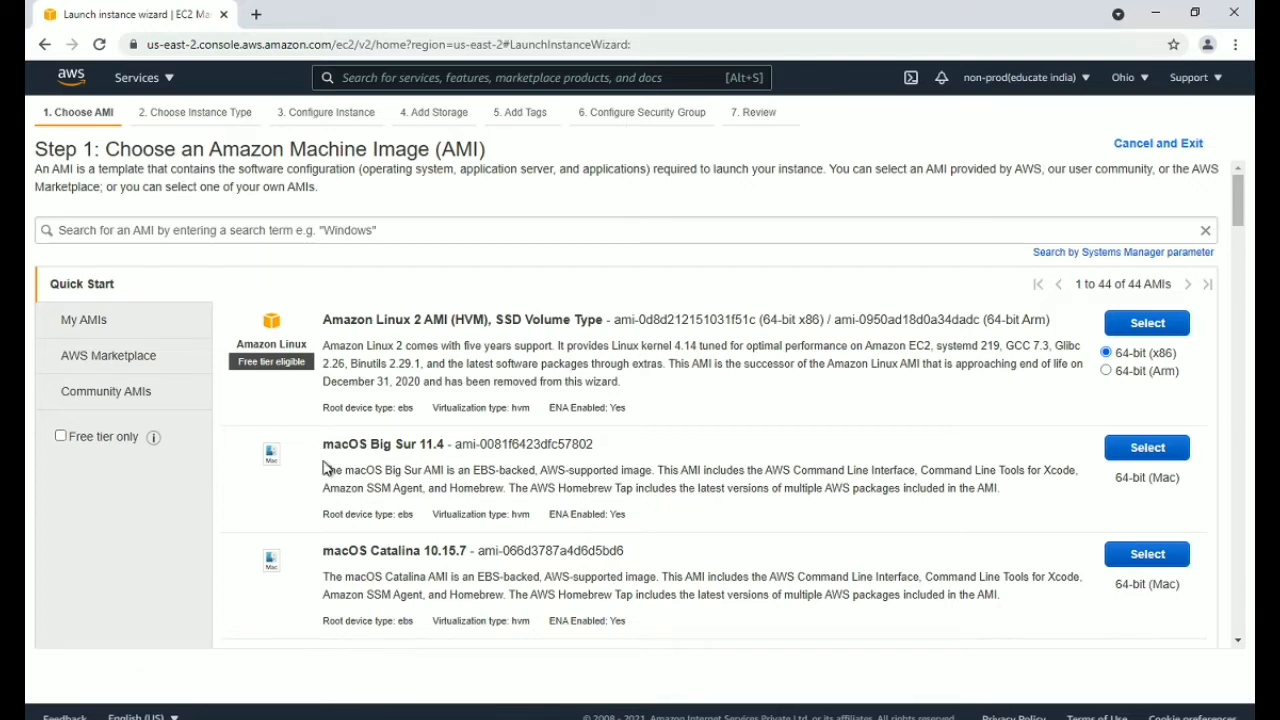
Choose the Microsoft Windows Server 2019 Base 64-bit (x86) image as the instance's AMI
scroll(483, 463, down, 1)
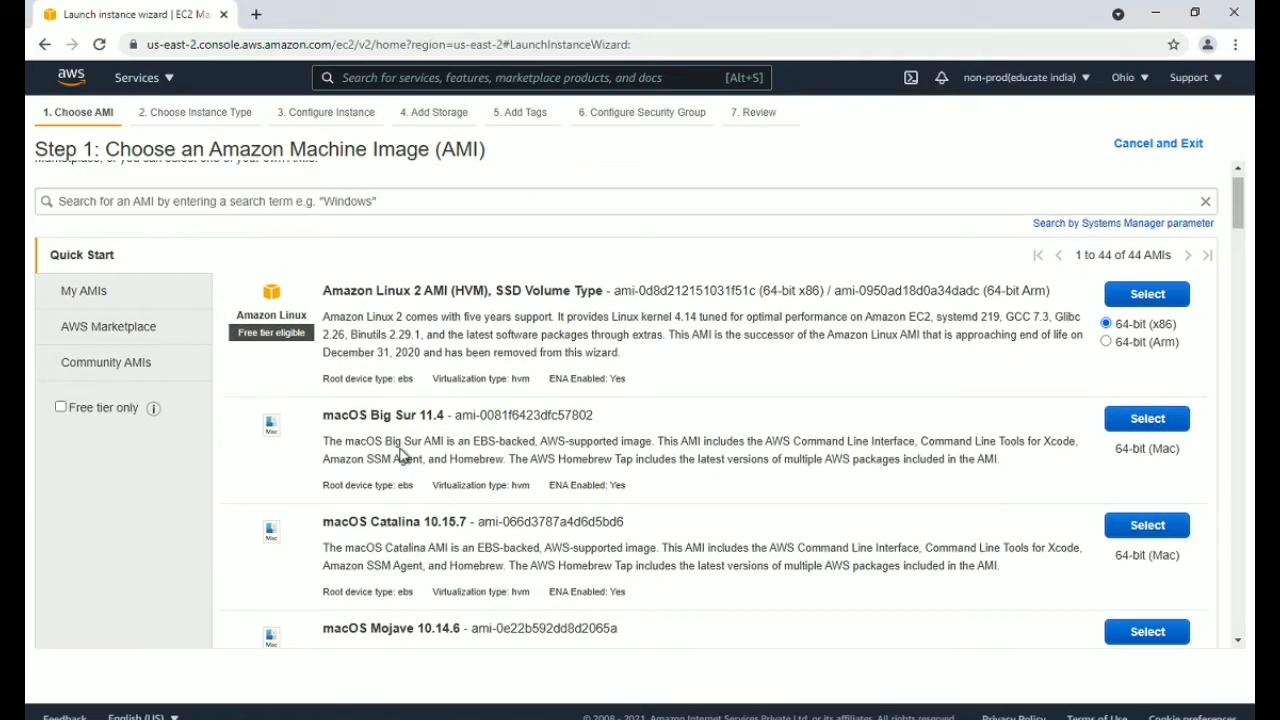
scroll(400, 455, down, 3)
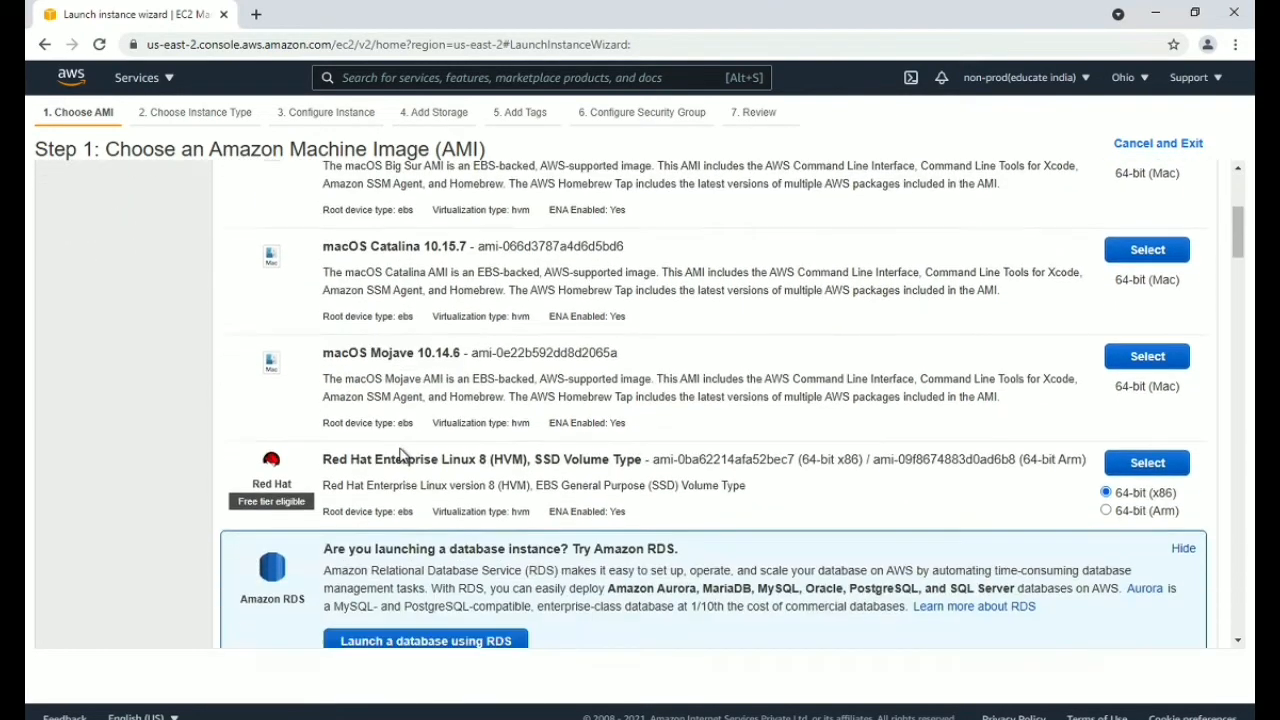
scroll(400, 455, down, 4)
scroll(403, 455, down, 1)
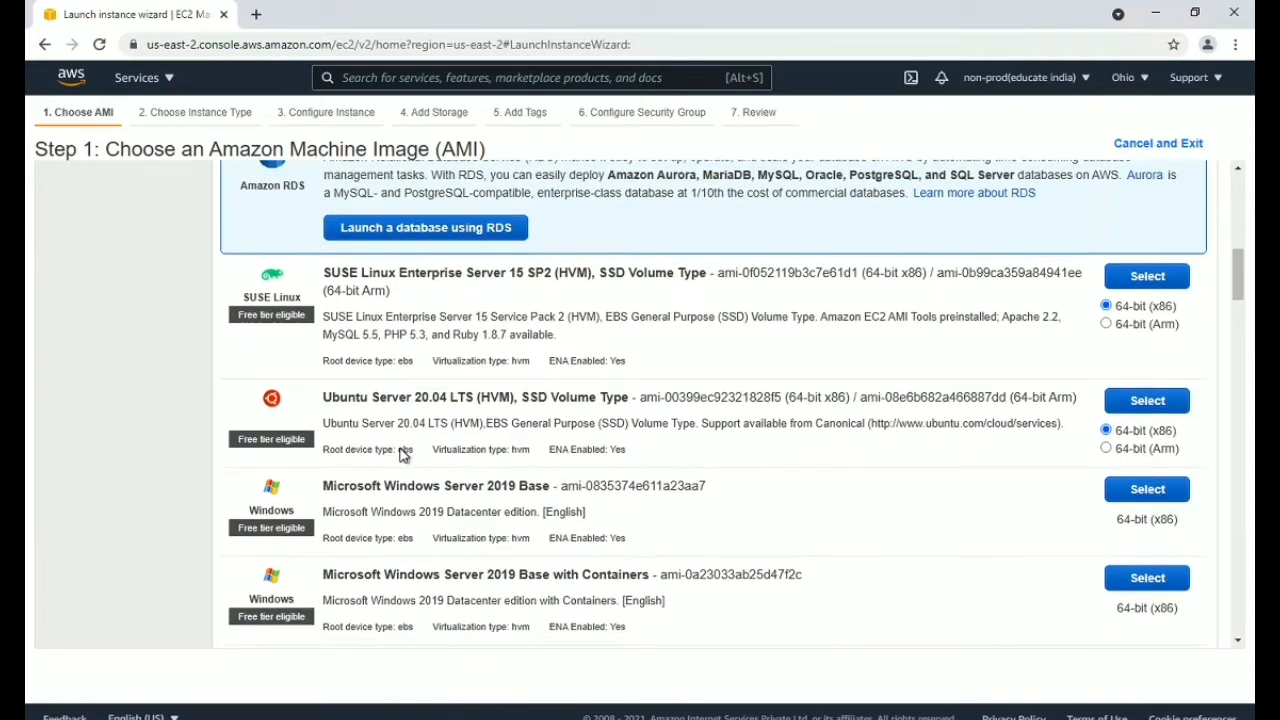
scroll(403, 449, down, 1)
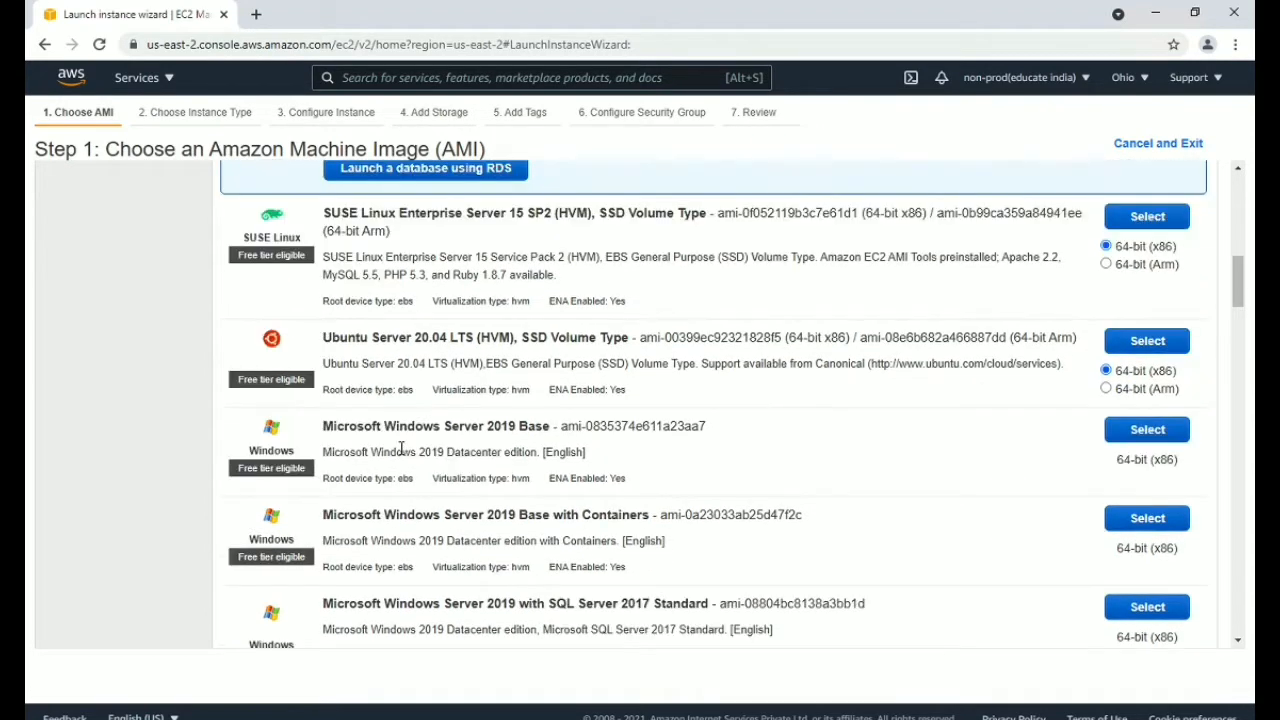
scroll(401, 449, down, 1)
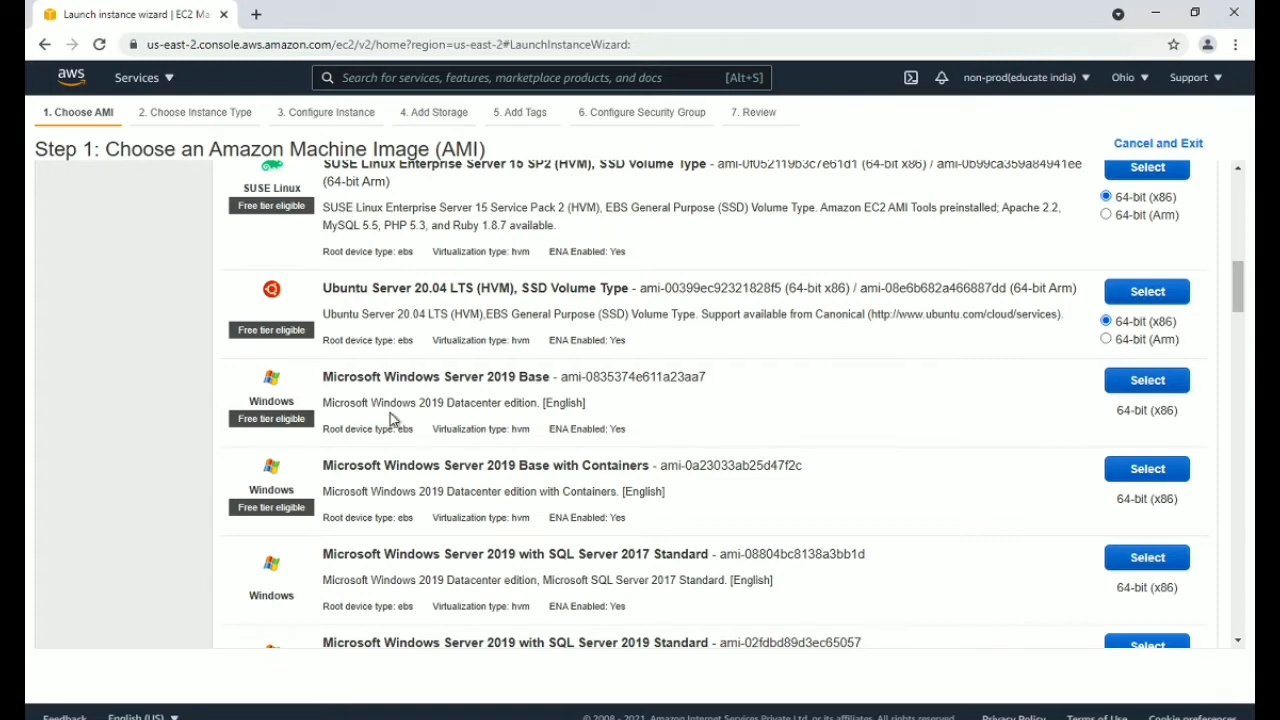
scroll(392, 420, down, 1)
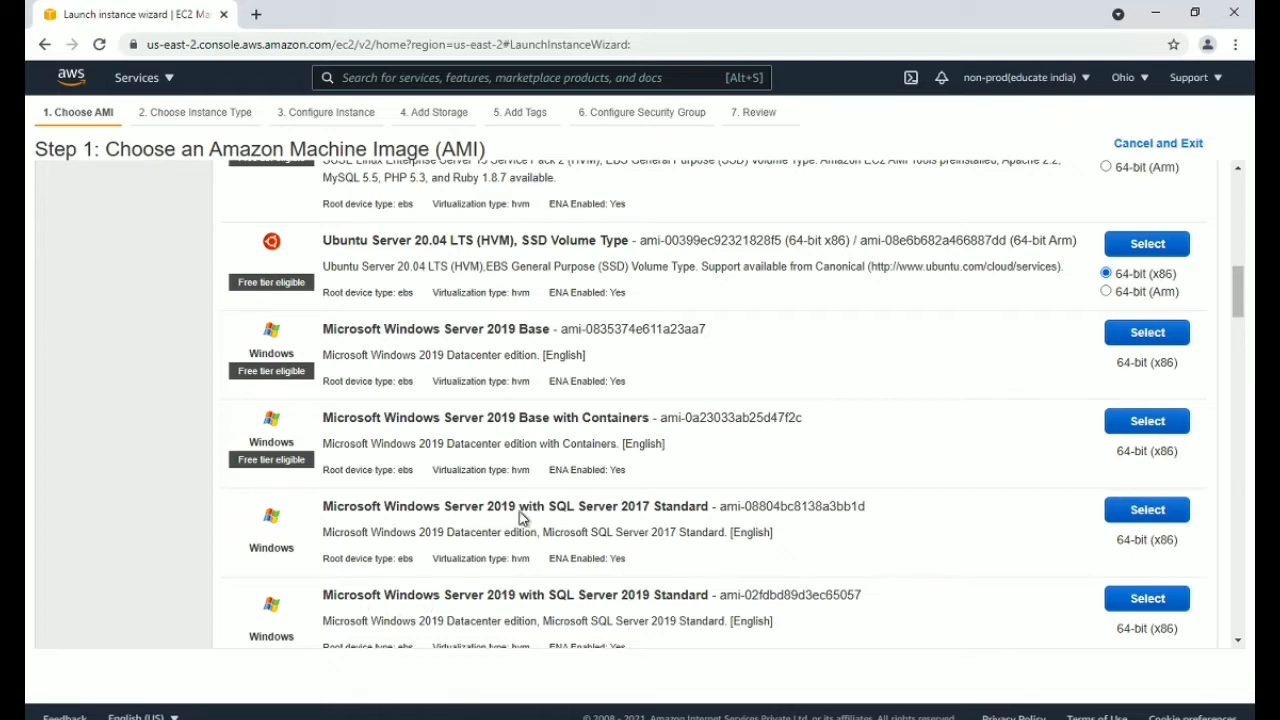
scroll(520, 511, down, 1)
scroll(520, 511, down, 4)
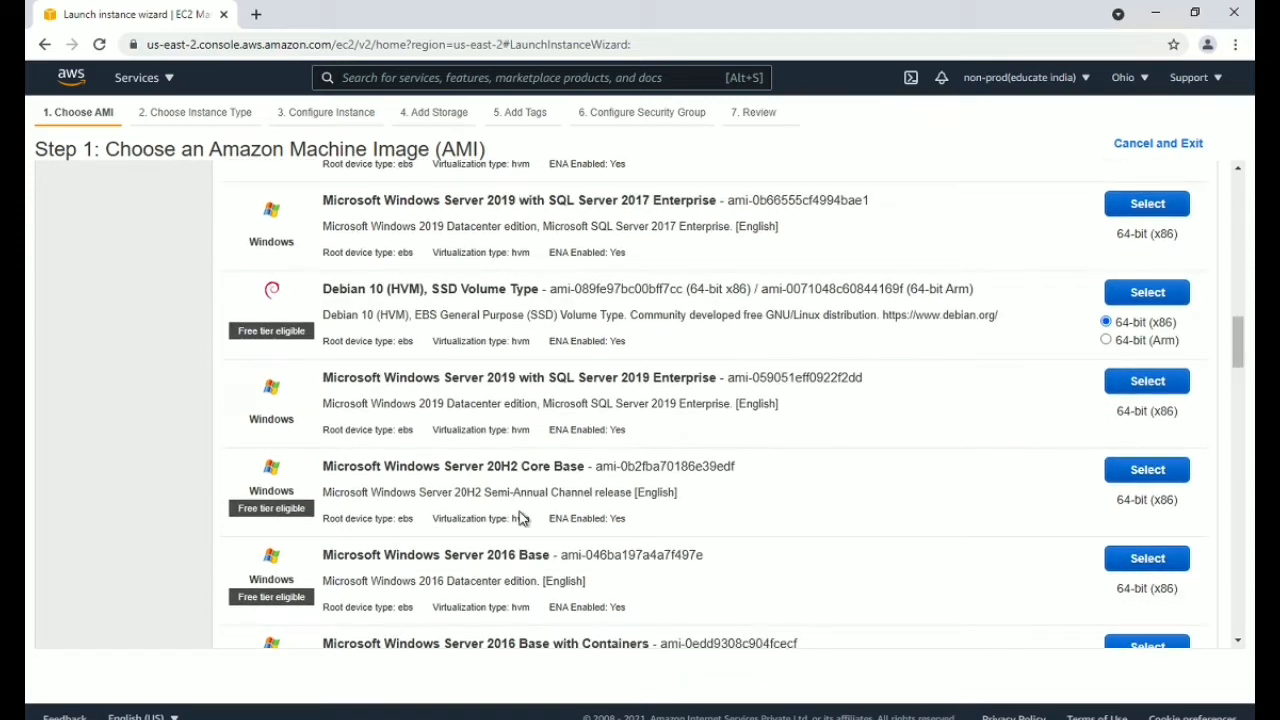
scroll(519, 517, down, 1)
scroll(519, 517, up, 5)
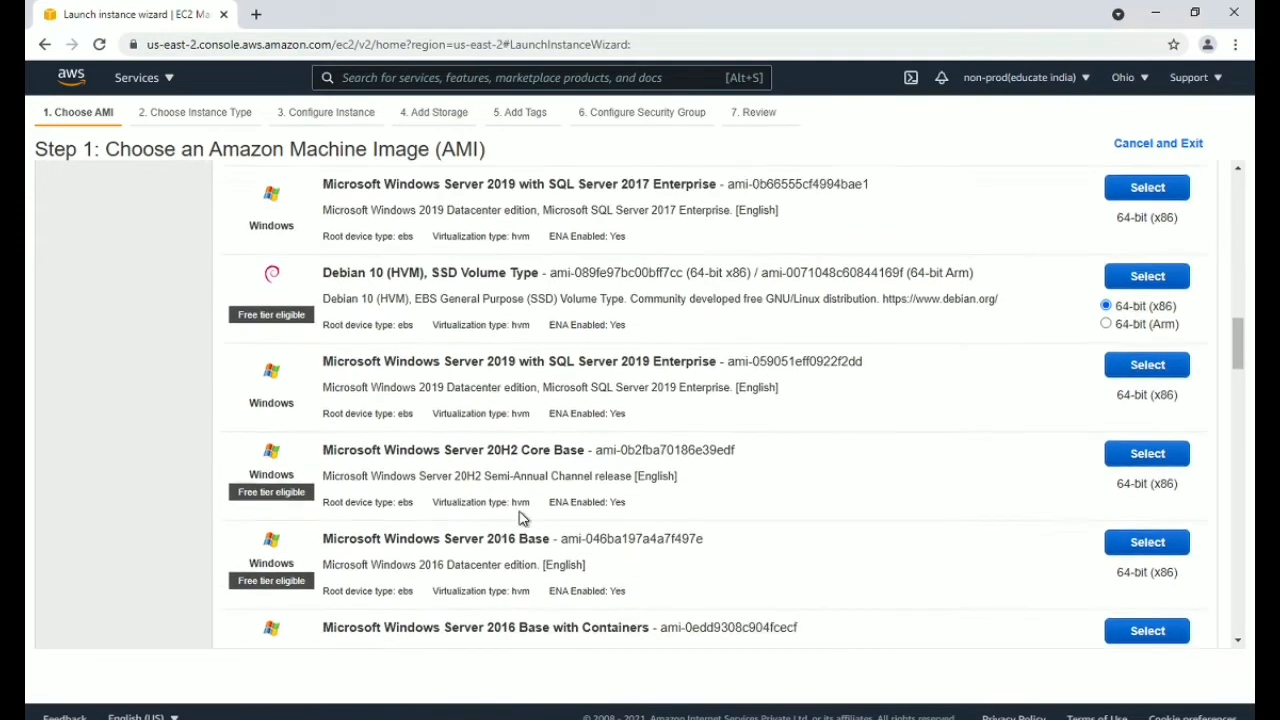
scroll(519, 517, up, 1)
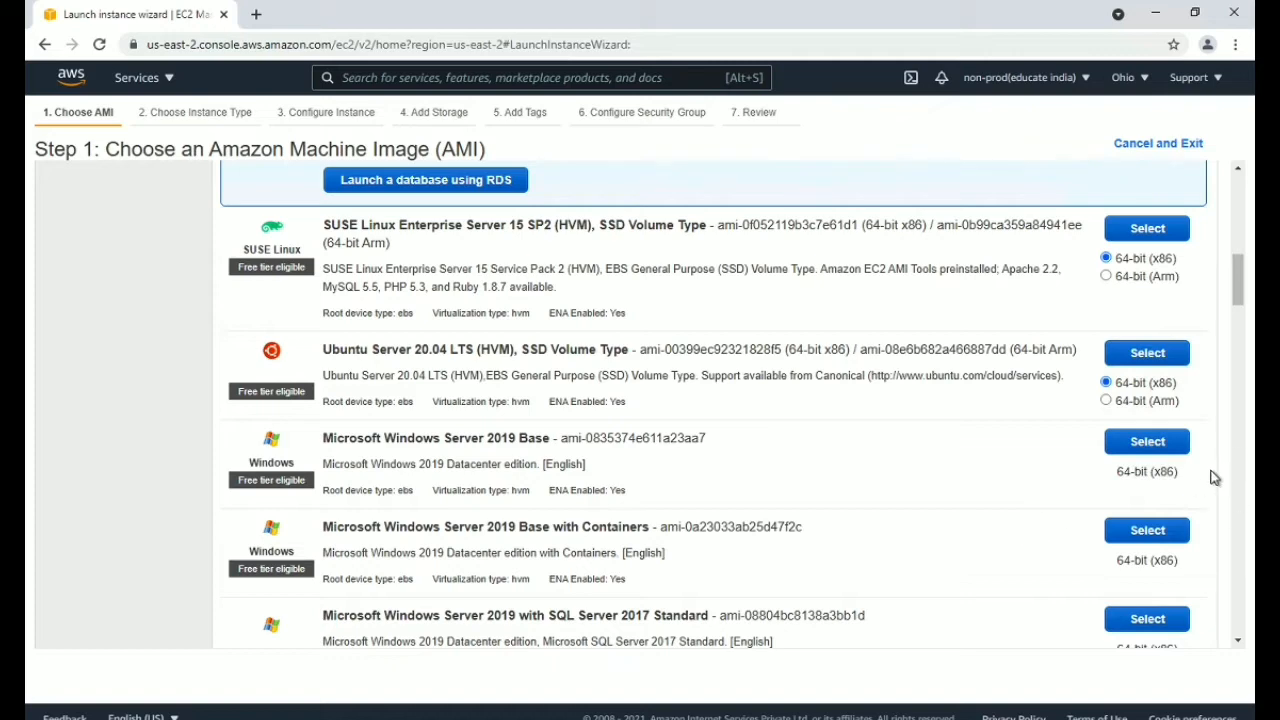
scroll(751, 442, down, 1)
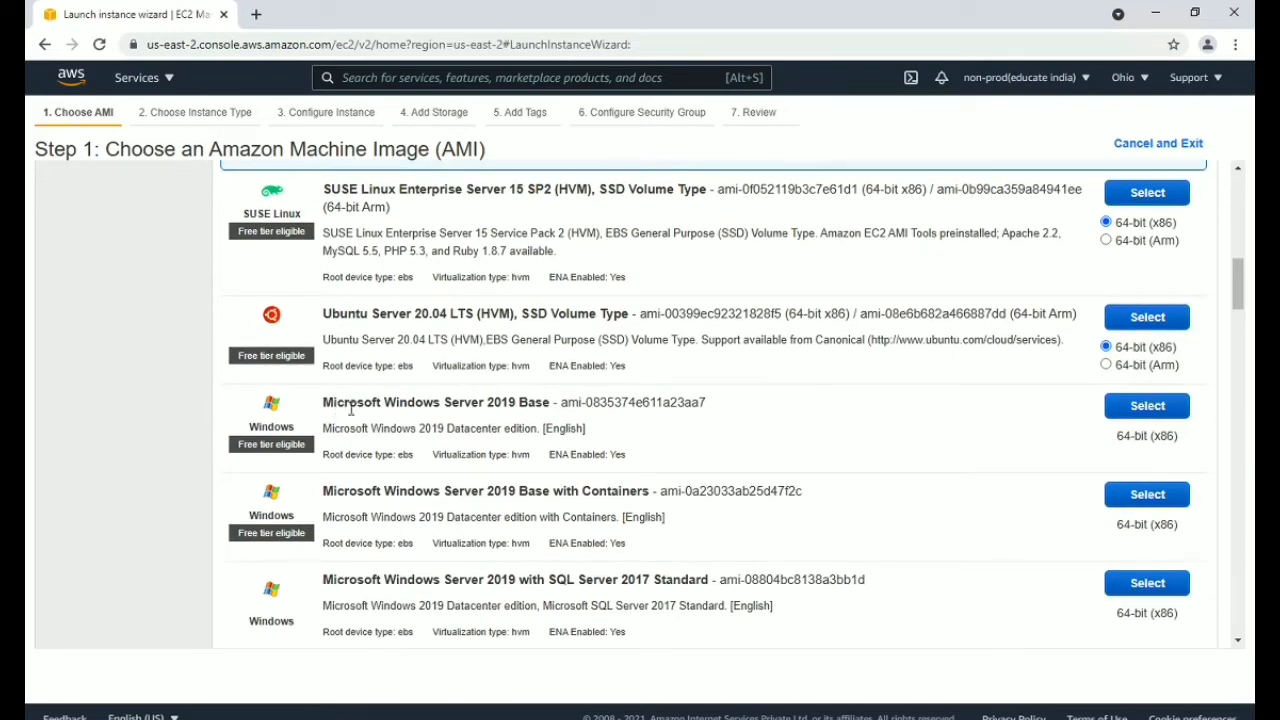
click(1147, 406)
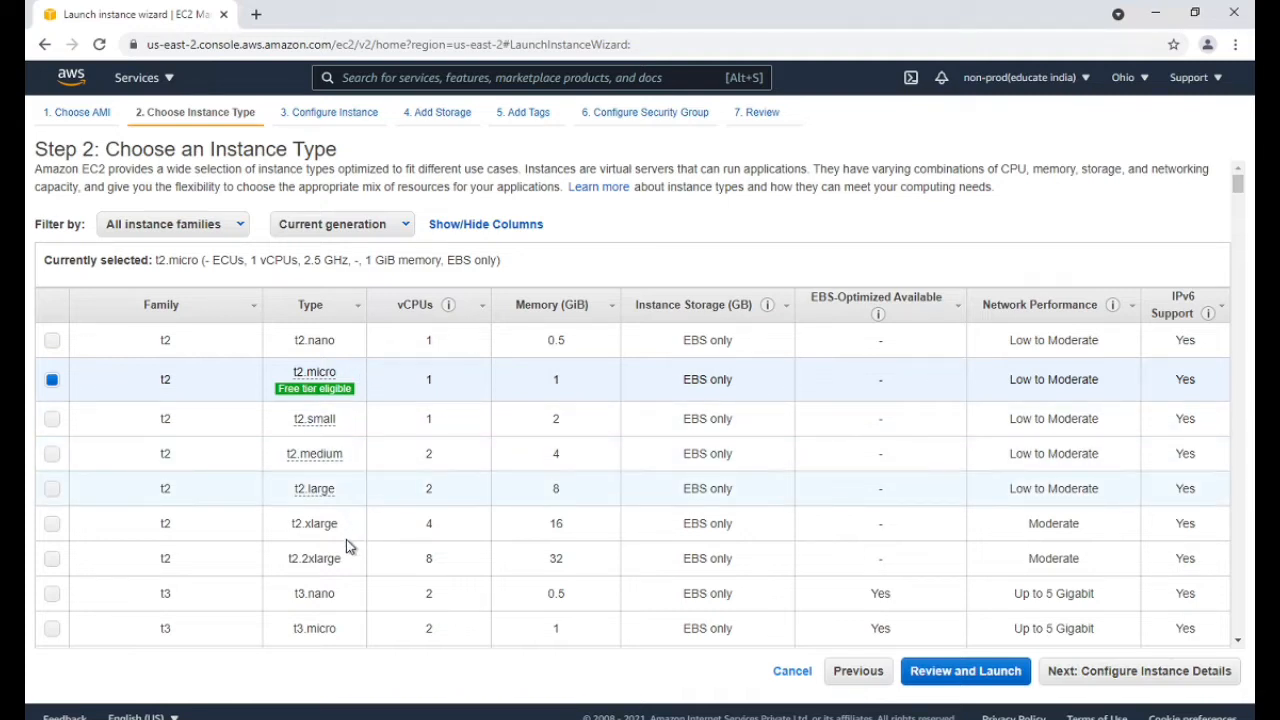
Keep the free tier eligible t2.micro instance type and continue to the instance details
mouse_move(447, 312)
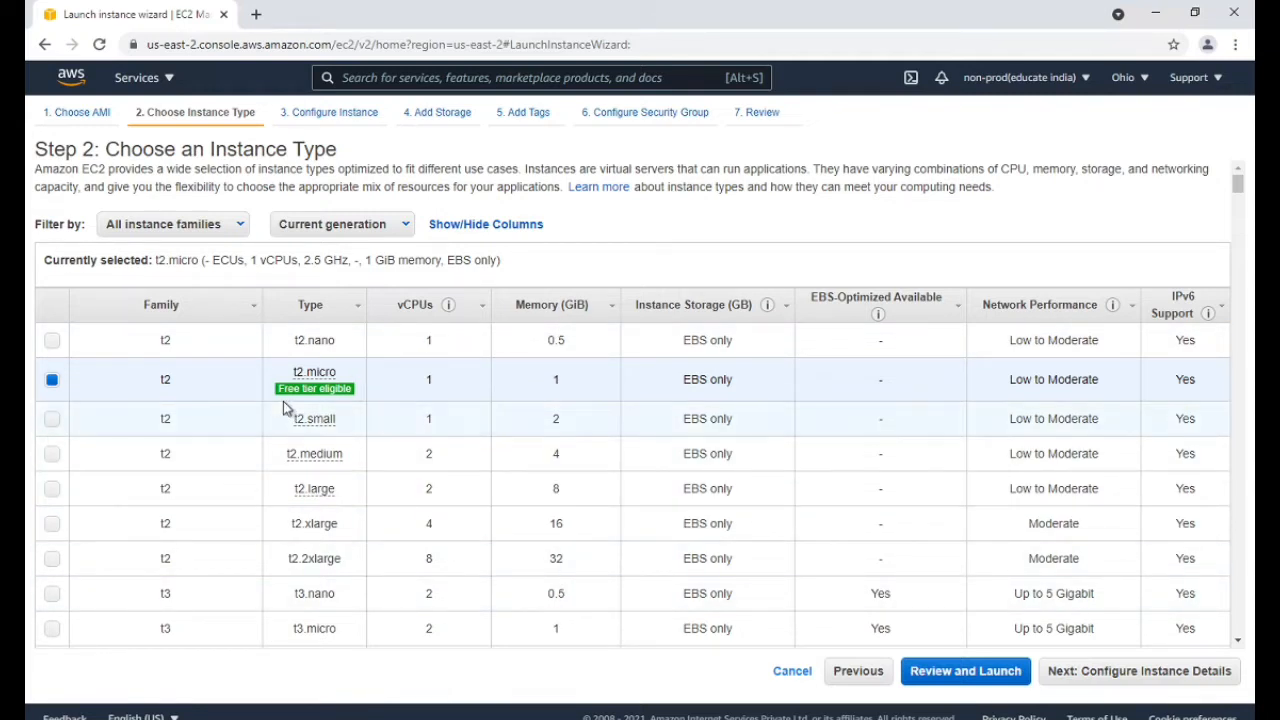
mouse_move(315, 390)
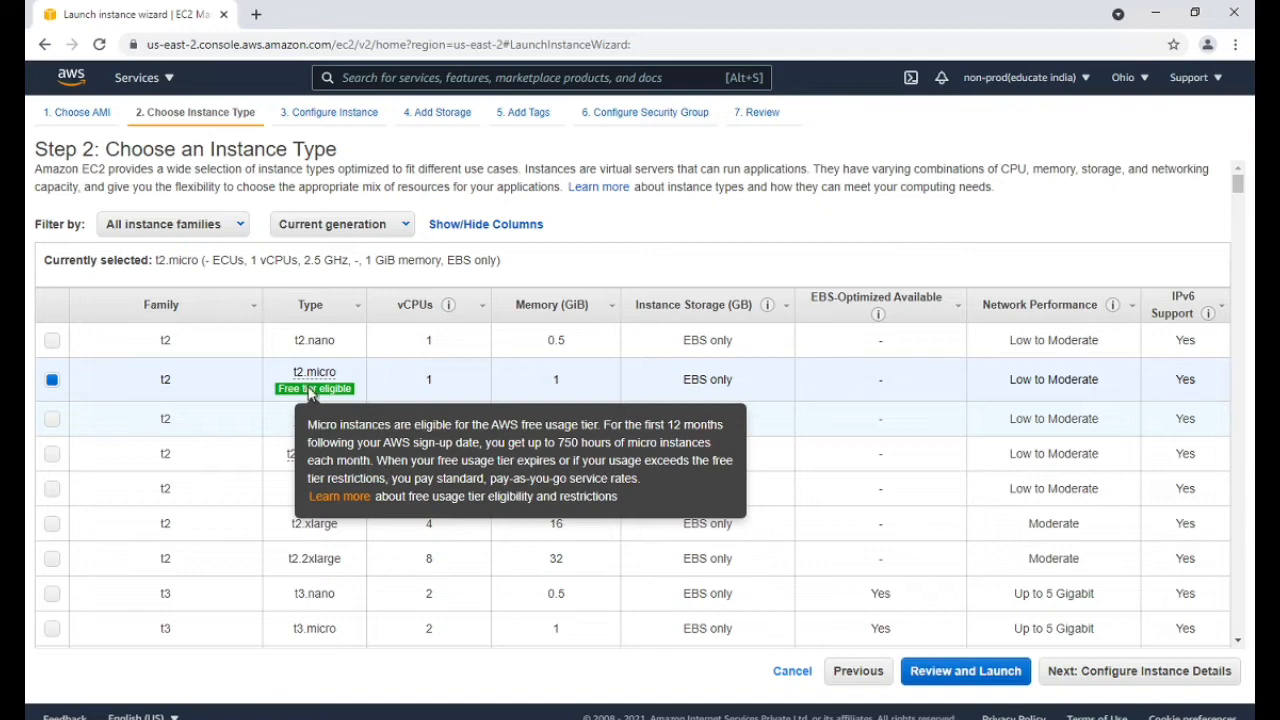
click(1136, 672)
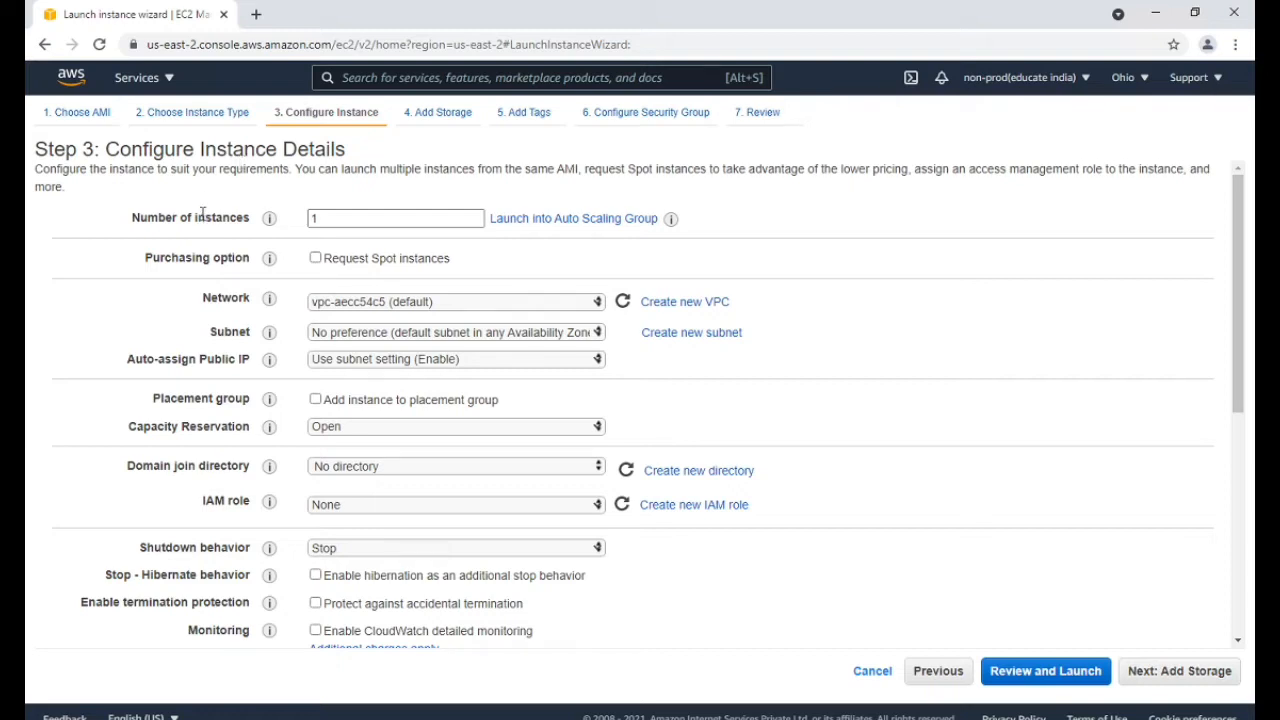
Examine the number of instances setting and the VPC page for creating a new network, and return to the launch wizard
click(338, 217)
click(368, 190)
click(341, 219)
click(294, 234)
click(685, 301)
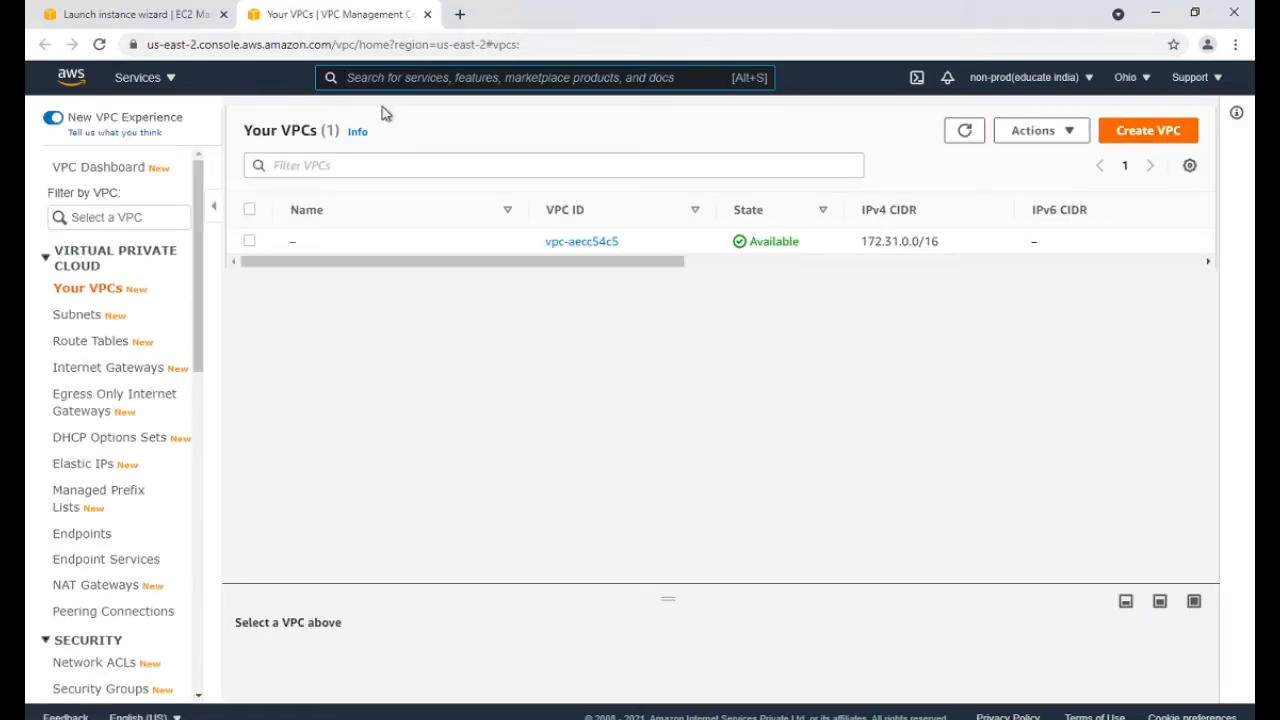
click(427, 15)
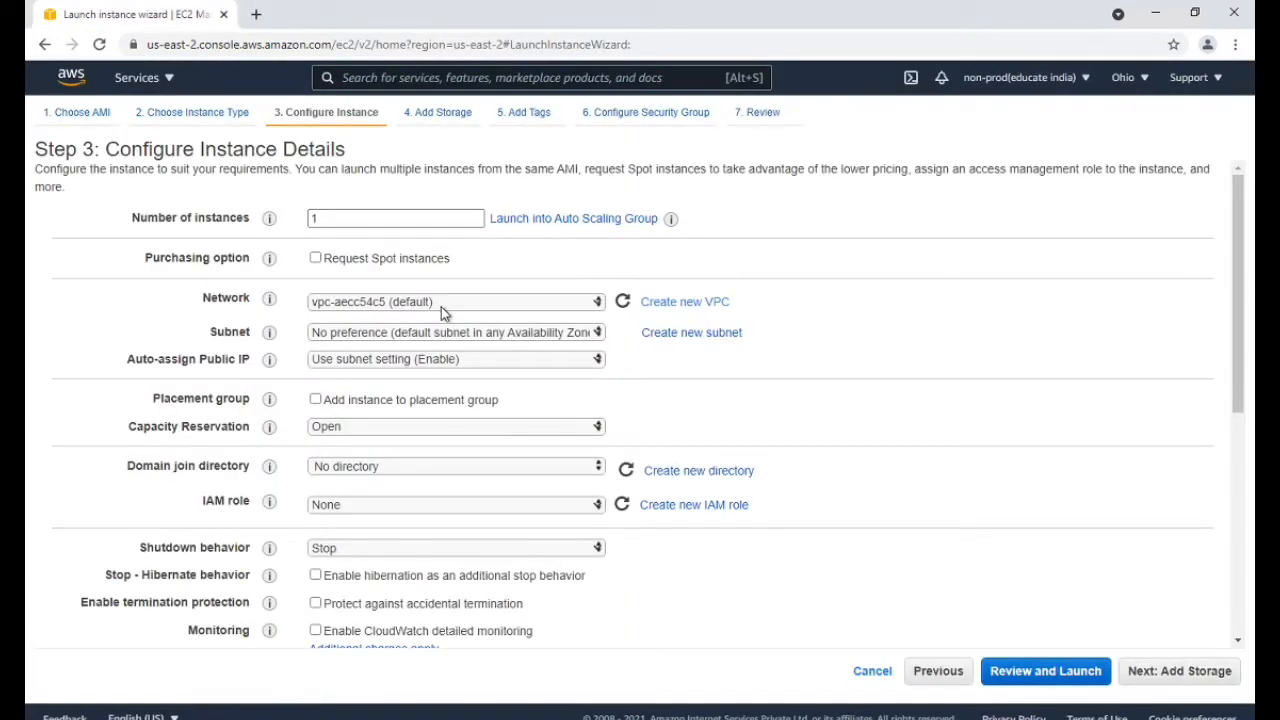
Keep the subnet at No preference, set Auto-assign Public IP to Enable, and continue to the storage settings
click(325, 333)
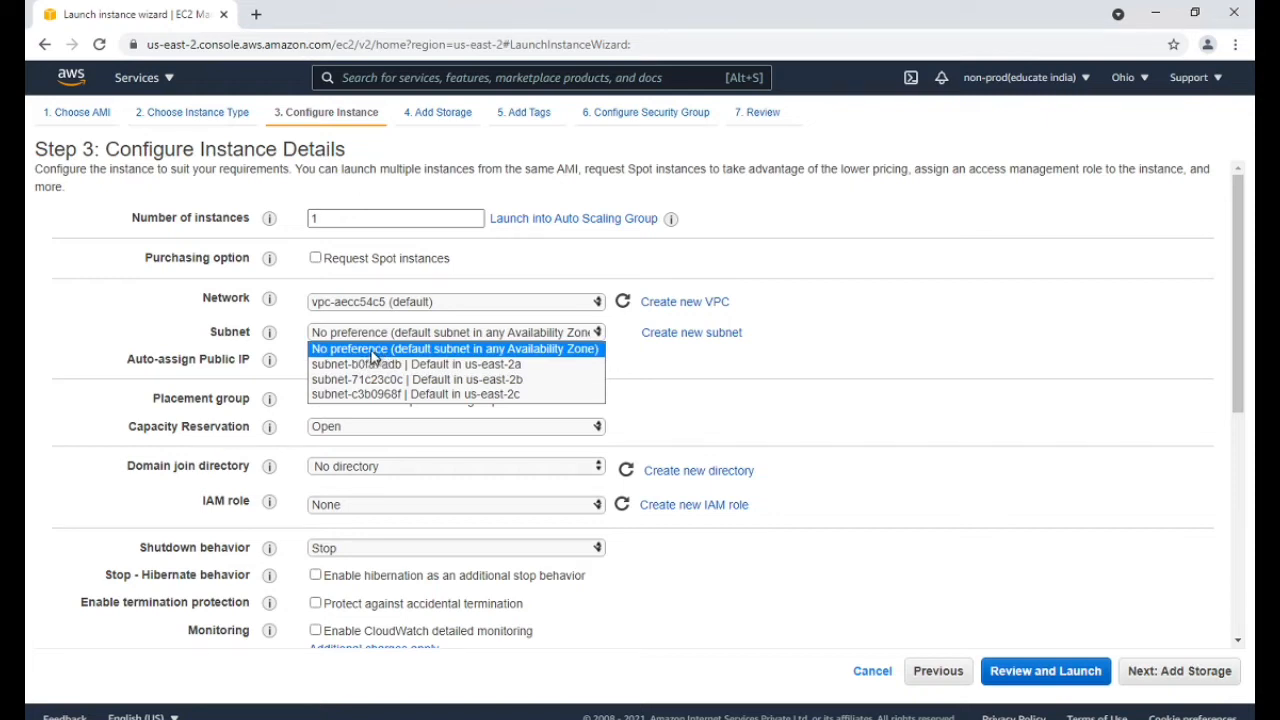
click(372, 352)
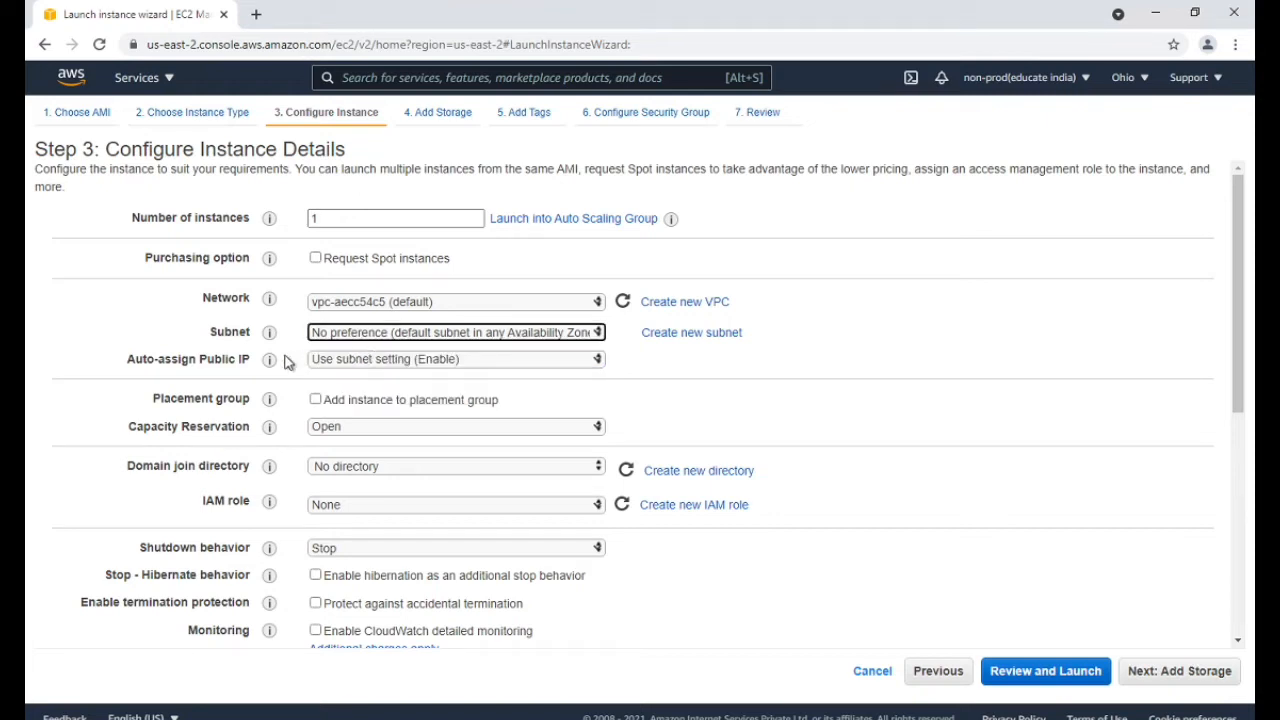
click(340, 359)
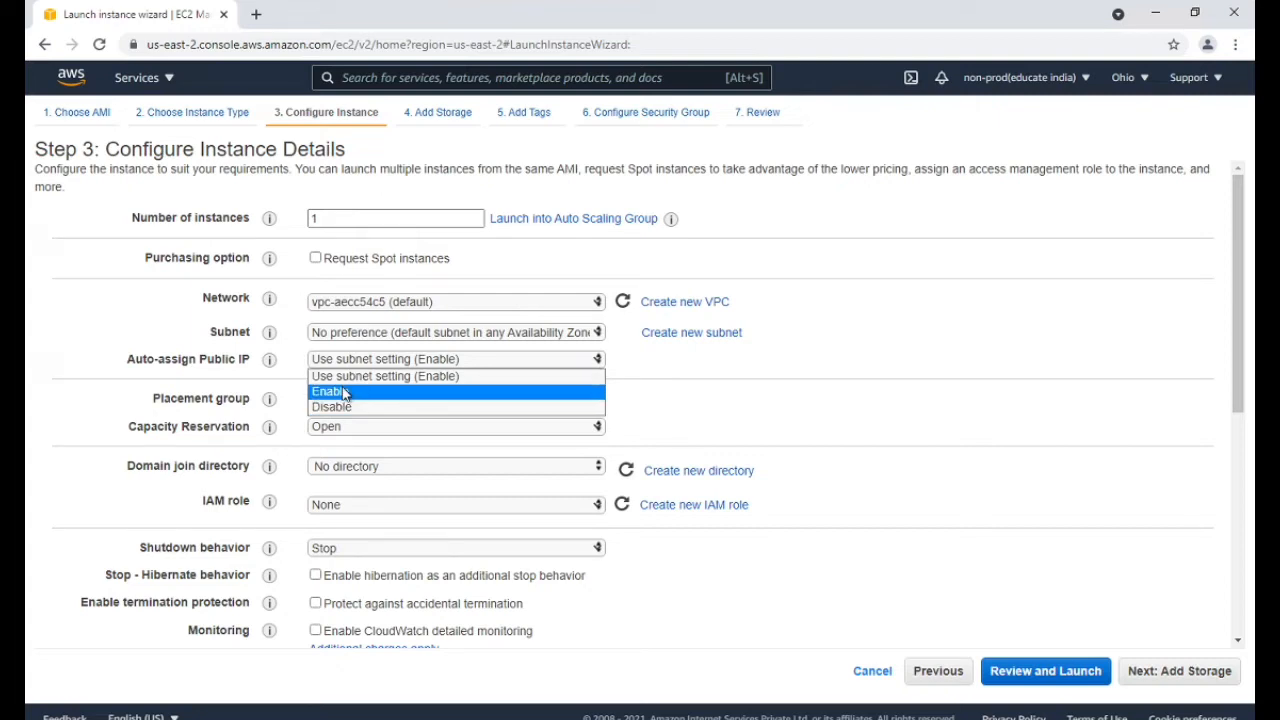
click(344, 393)
click(474, 383)
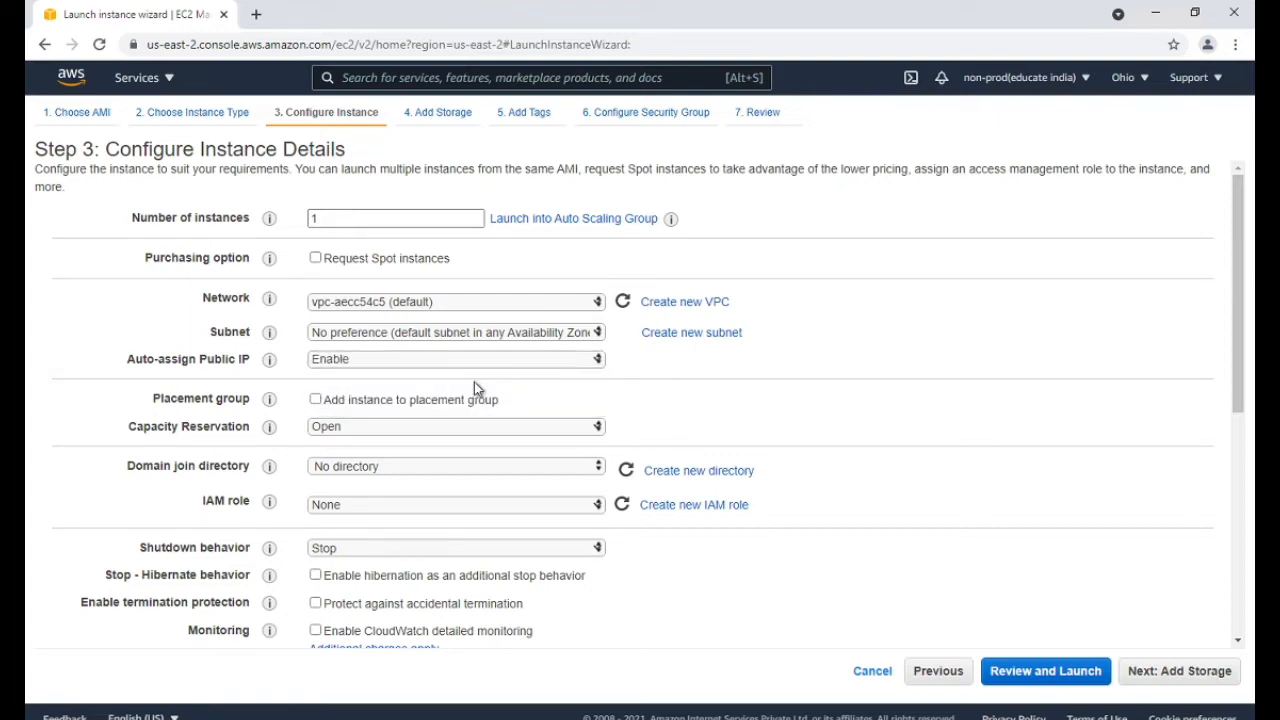
mouse_move(265, 437)
click(1178, 676)
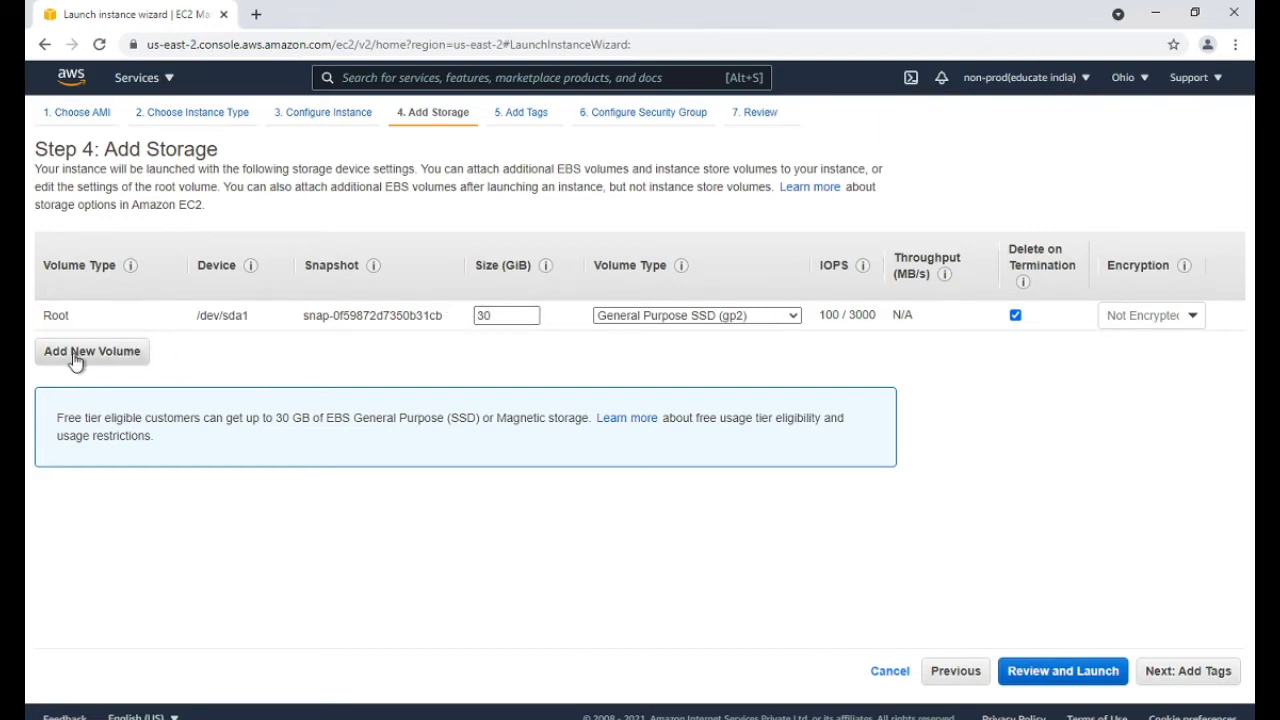
Add an extra EBS volume below the root volume and remove it again
click(108, 357)
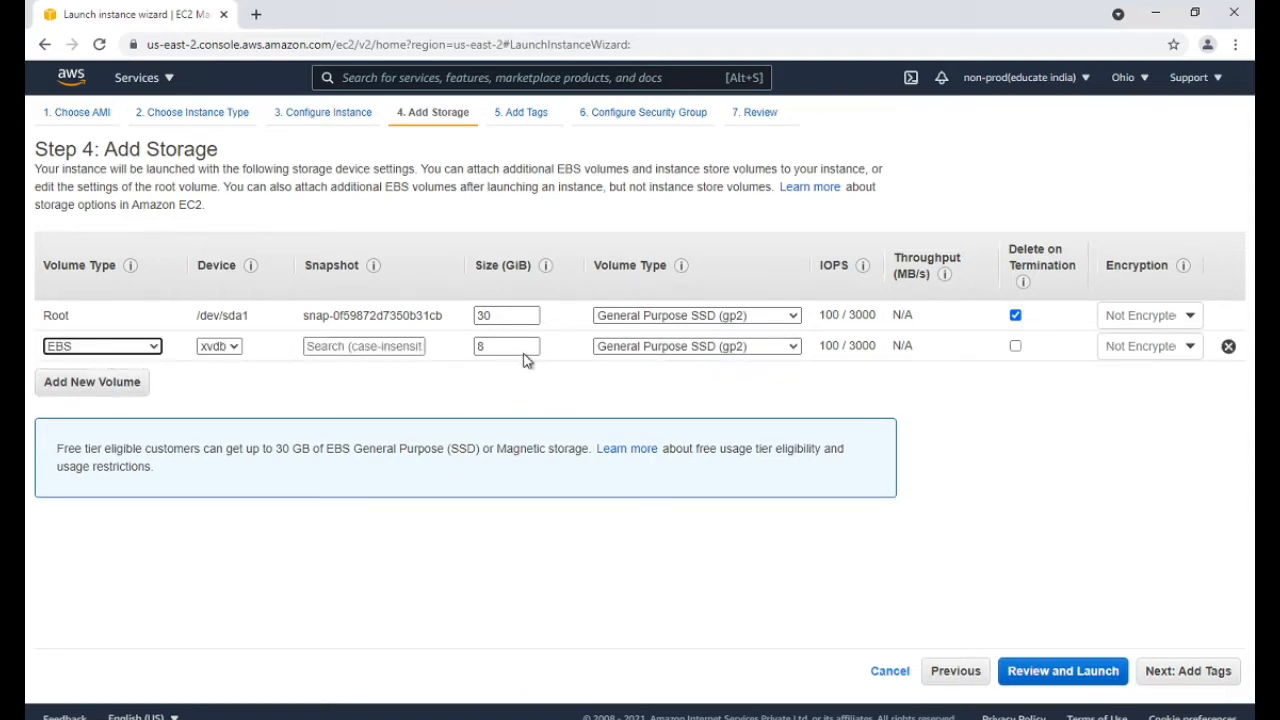
click(505, 349)
click(1228, 347)
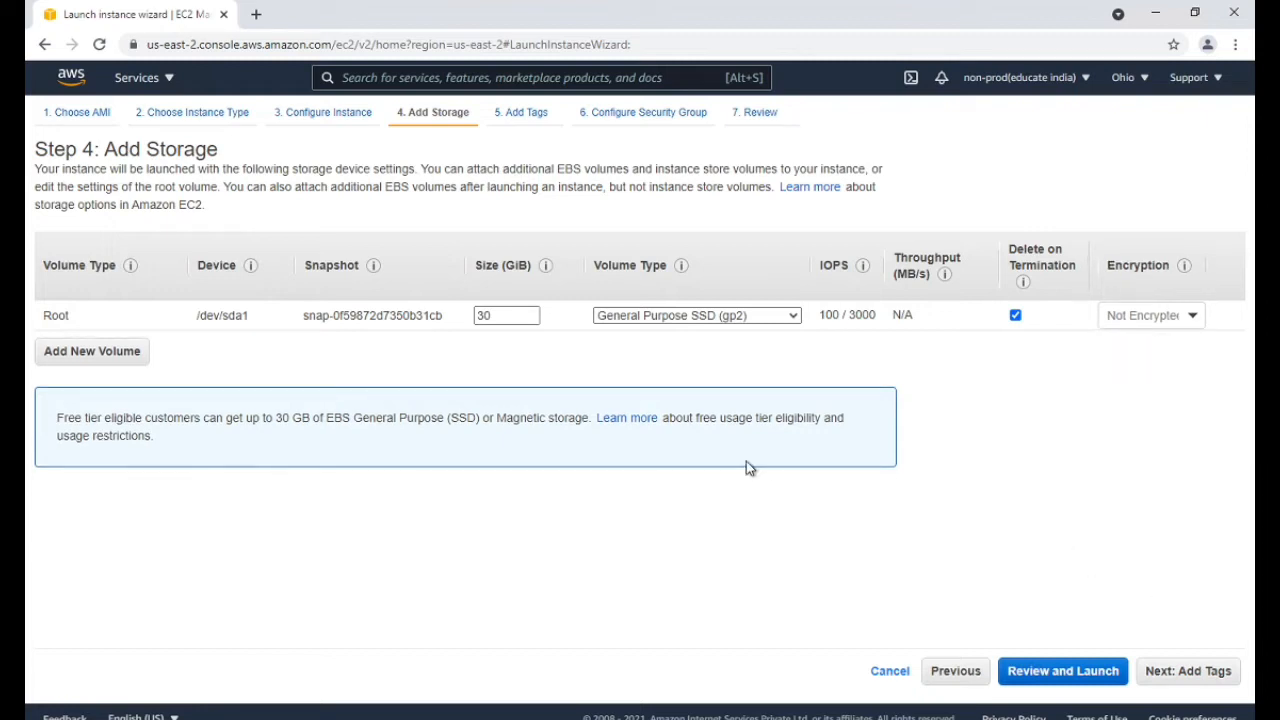
Accept the storage settings and add a single tag with key Name and value Windows Instance
click(1190, 671)
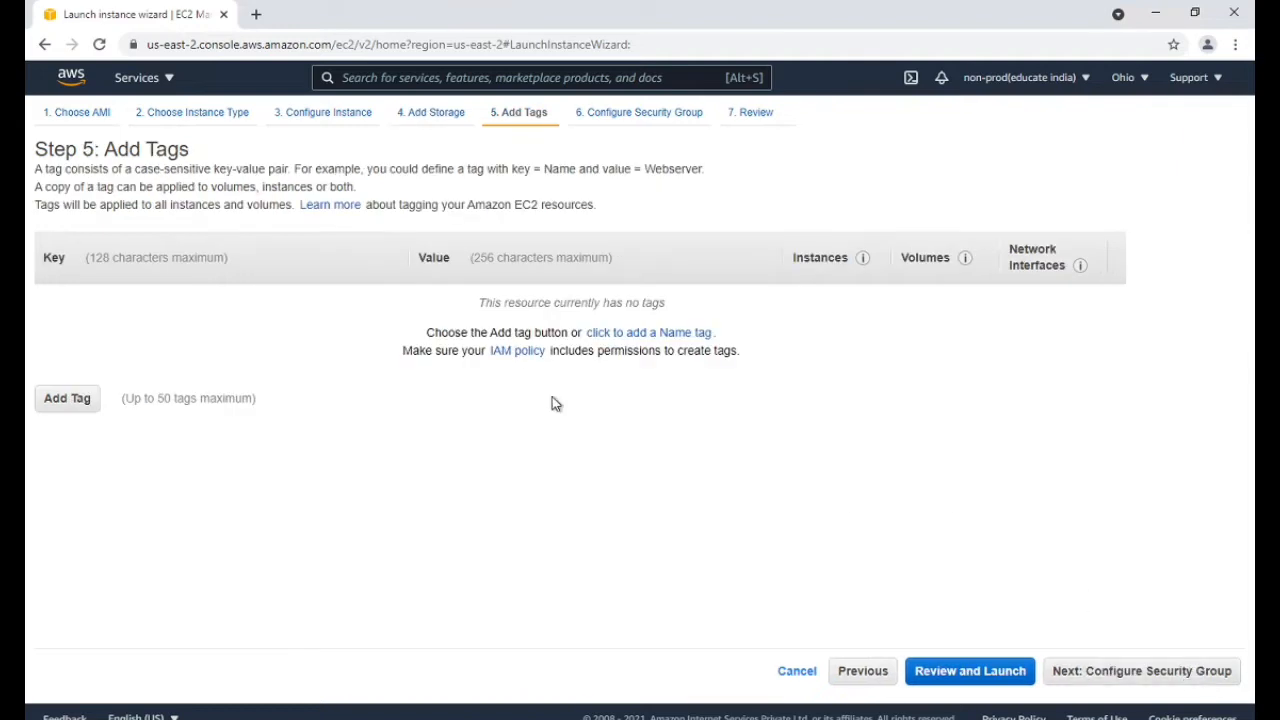
click(78, 400)
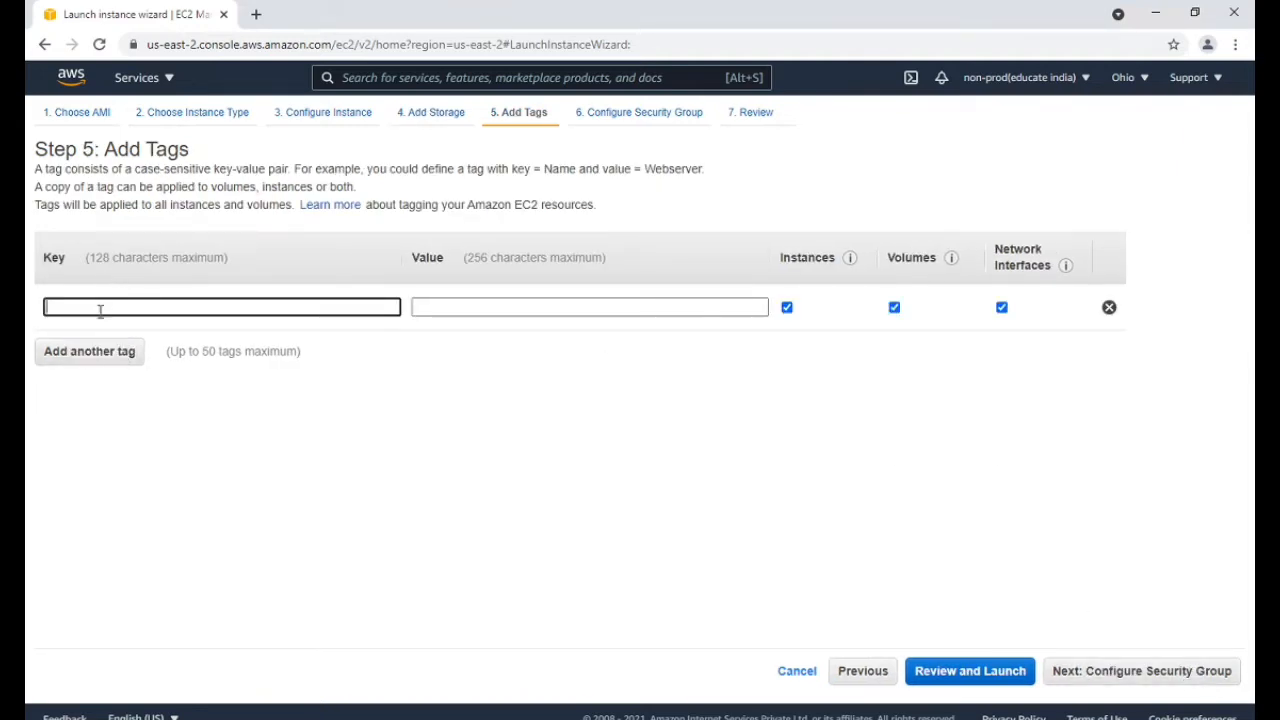
text(Name)
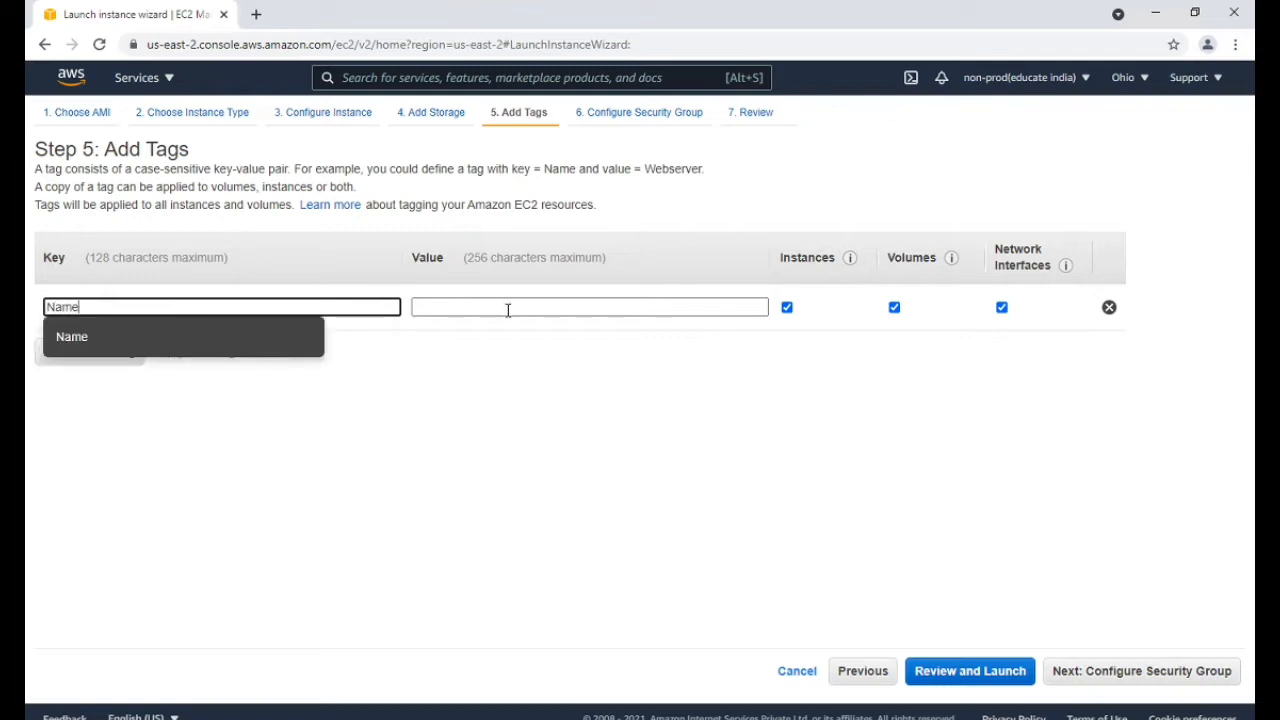
click(509, 311)
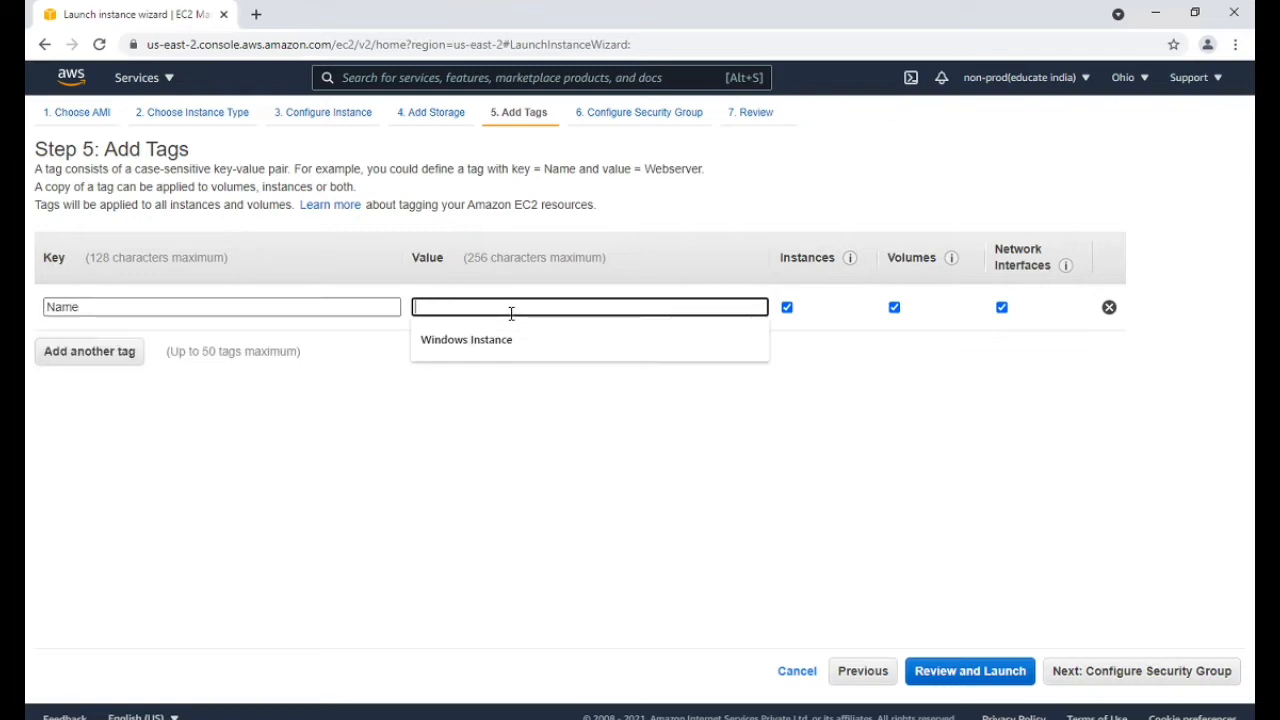
click(494, 340)
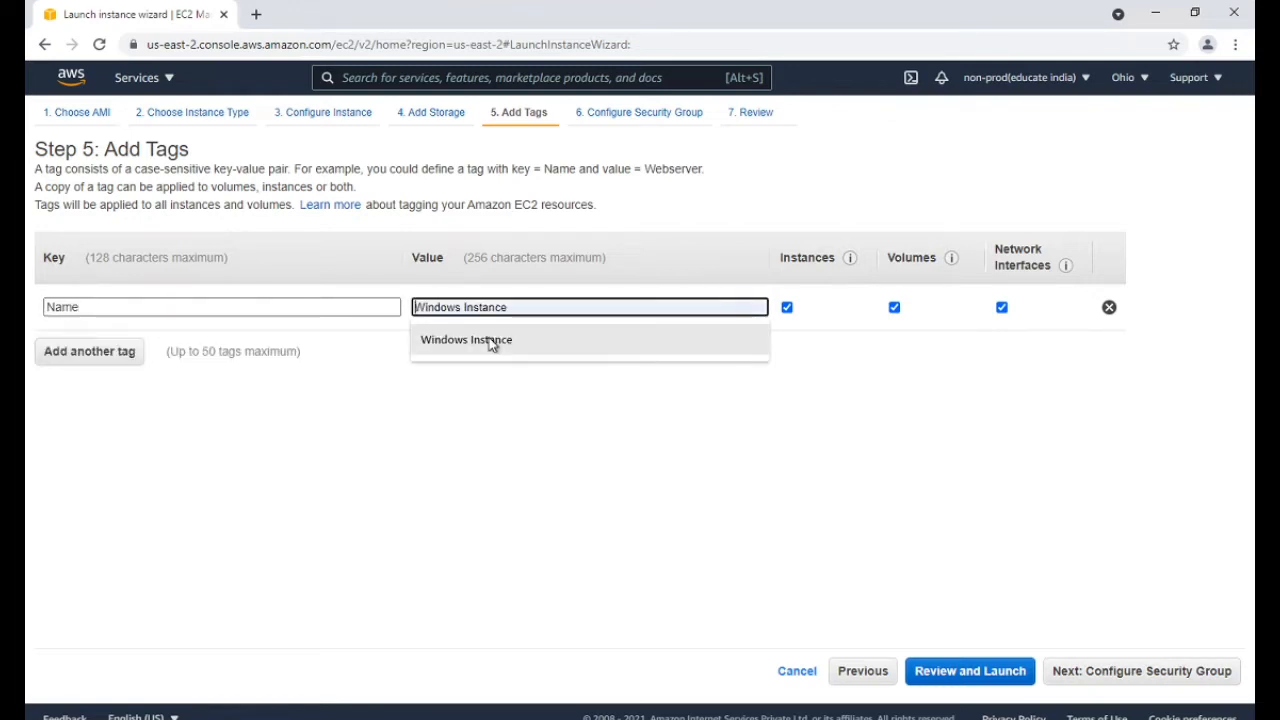
click(70, 358)
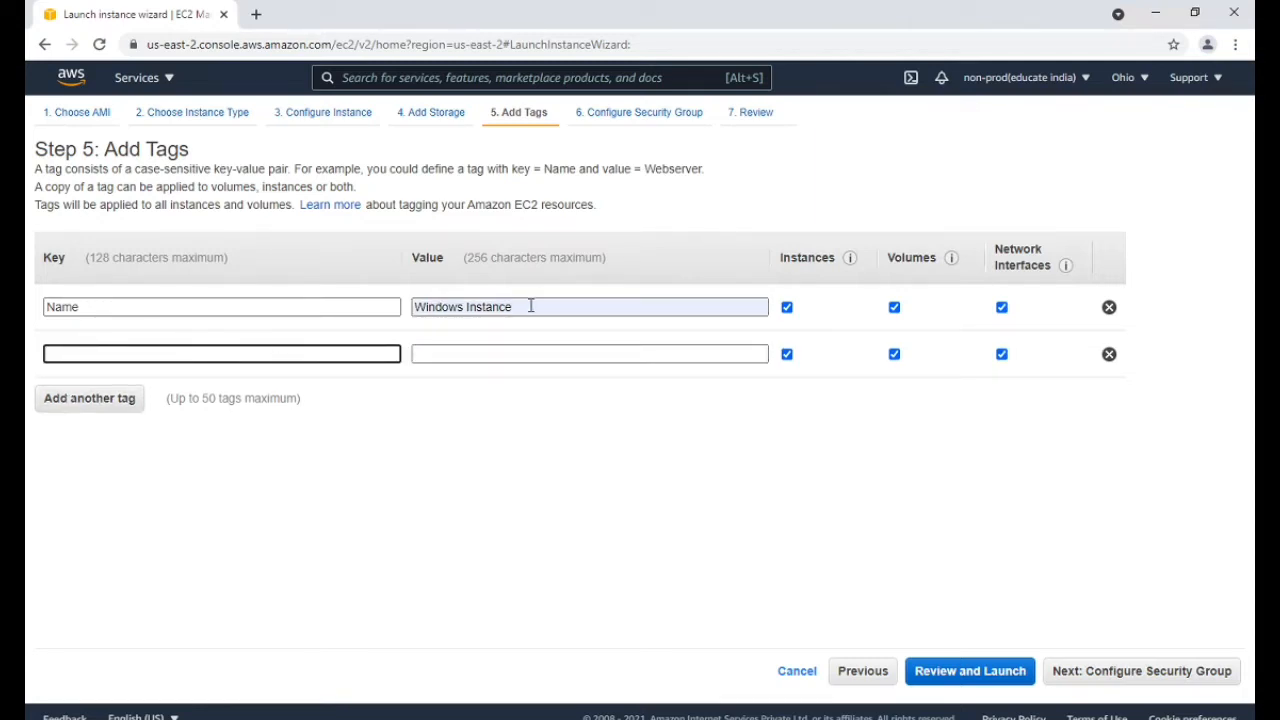
click(1109, 355)
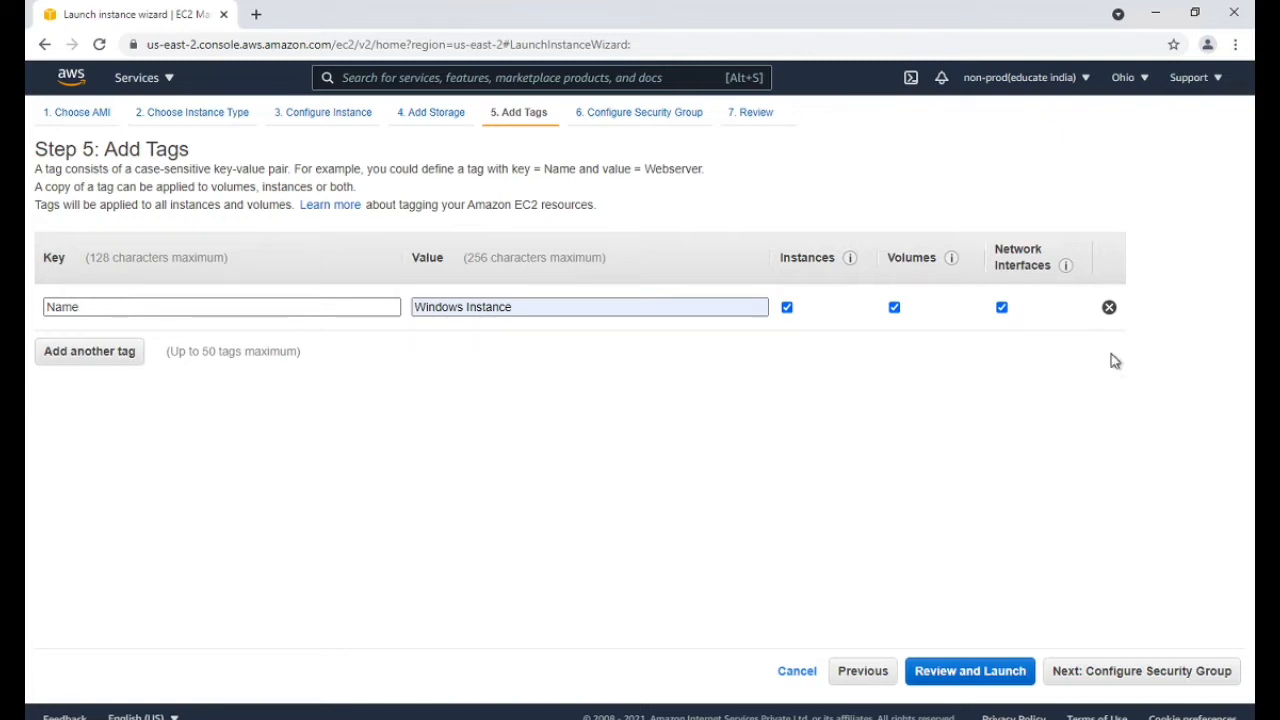
Continue to the security group settings, add a second inbound rule below the RDP rule and remove it again
click(1129, 686)
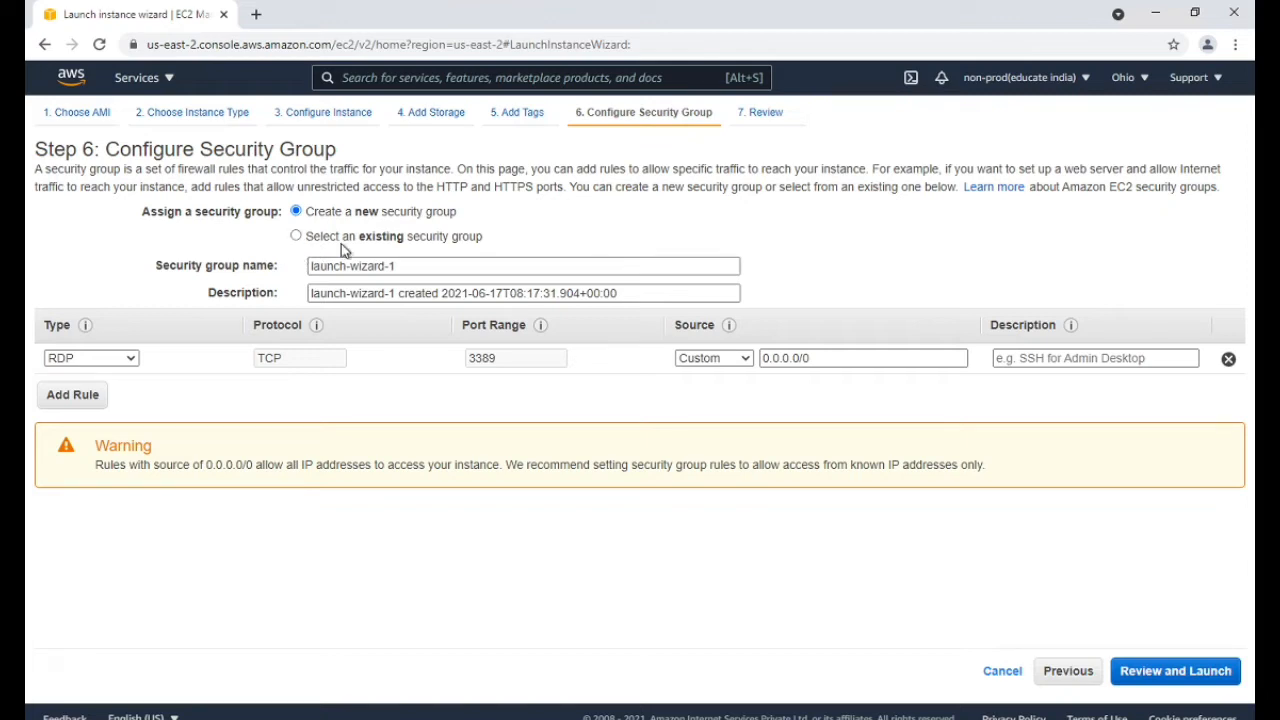
click(95, 402)
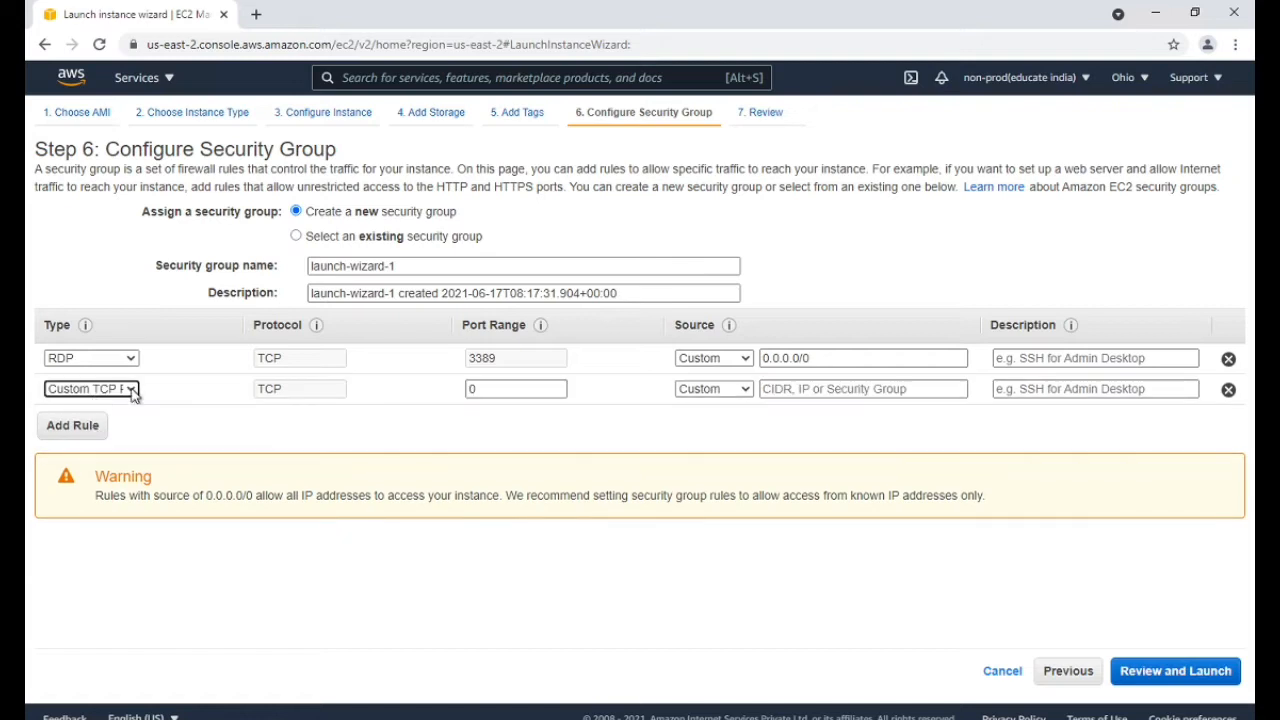
click(133, 390)
click(172, 373)
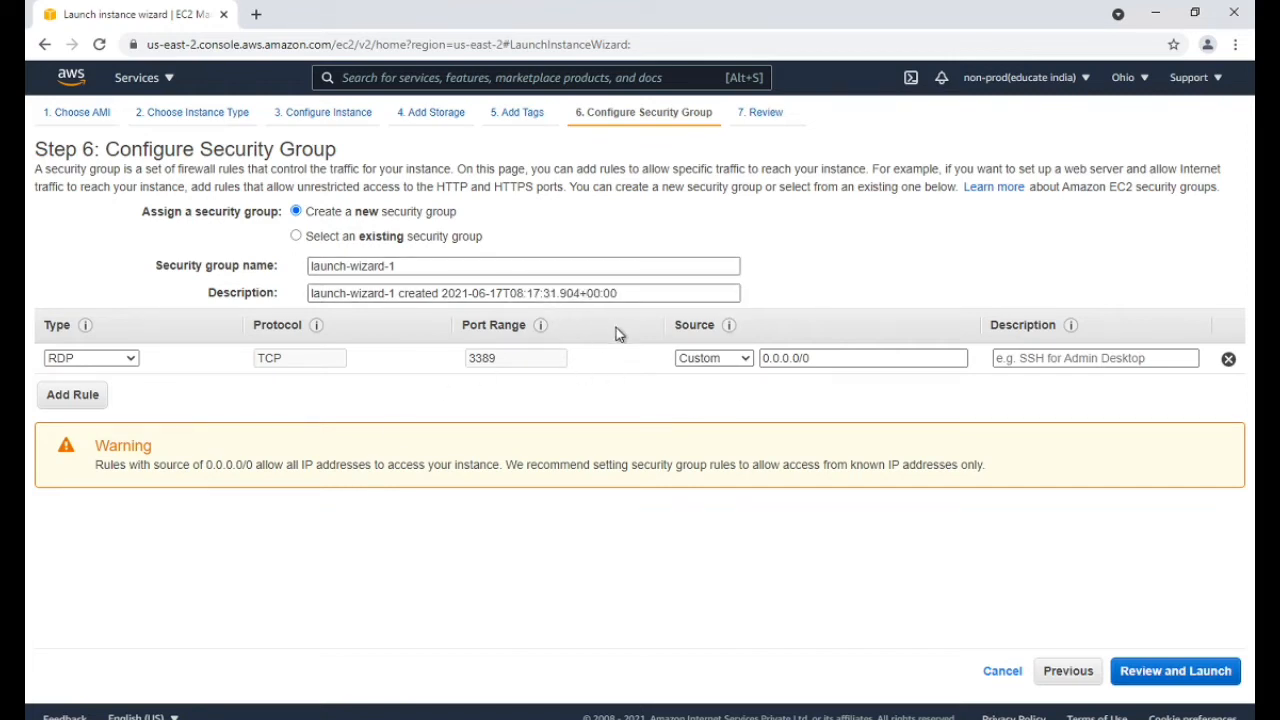
Examine the source options of the RDP rule and leave the source at Custom
click(738, 358)
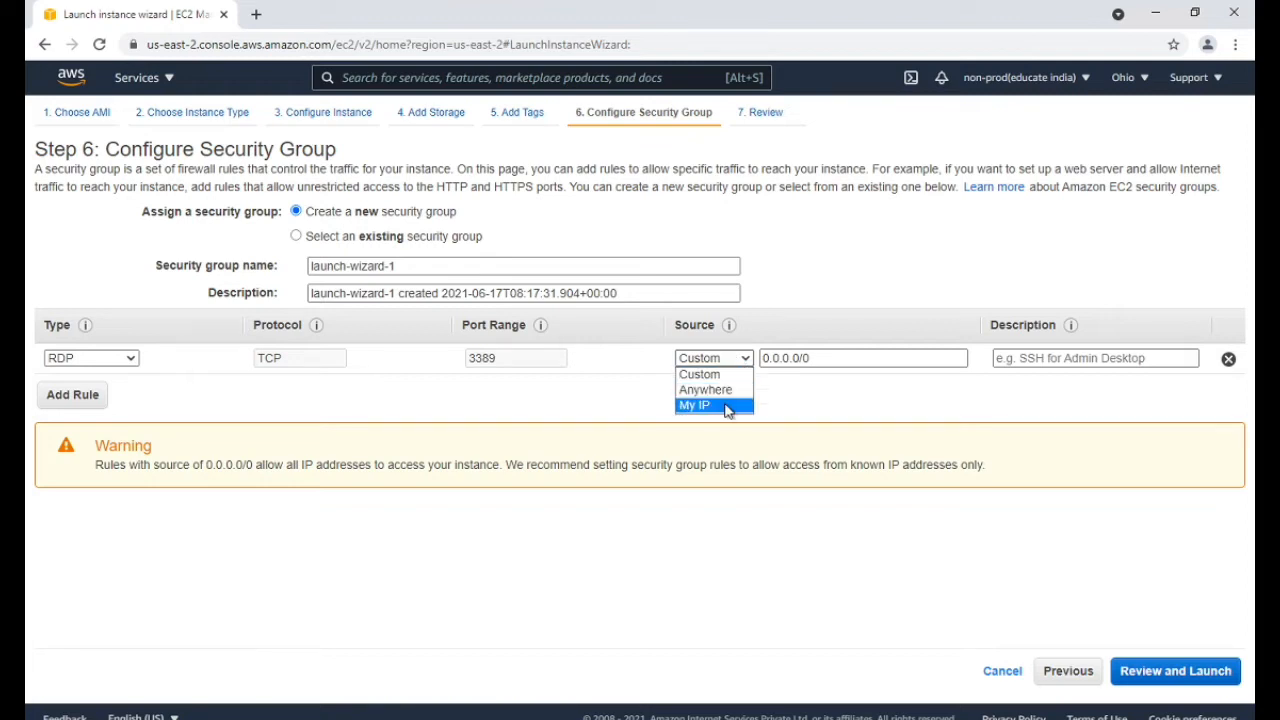
click(768, 315)
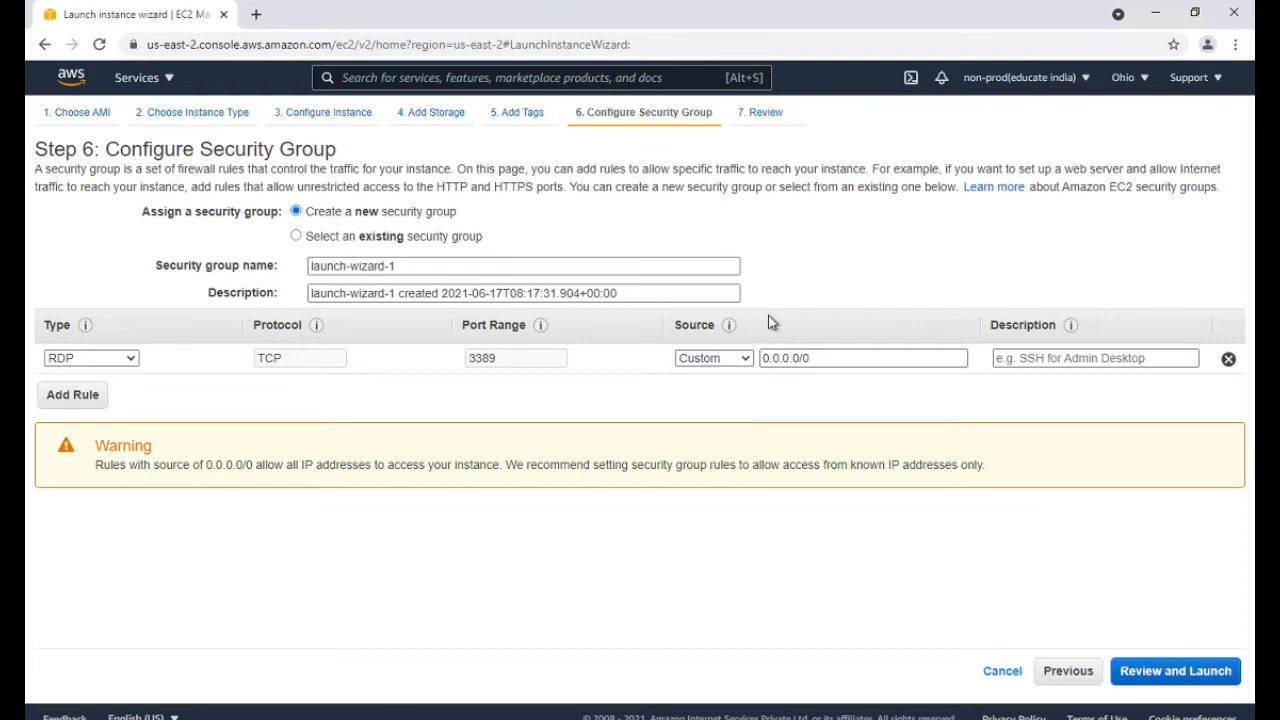
mouse_move(729, 326)
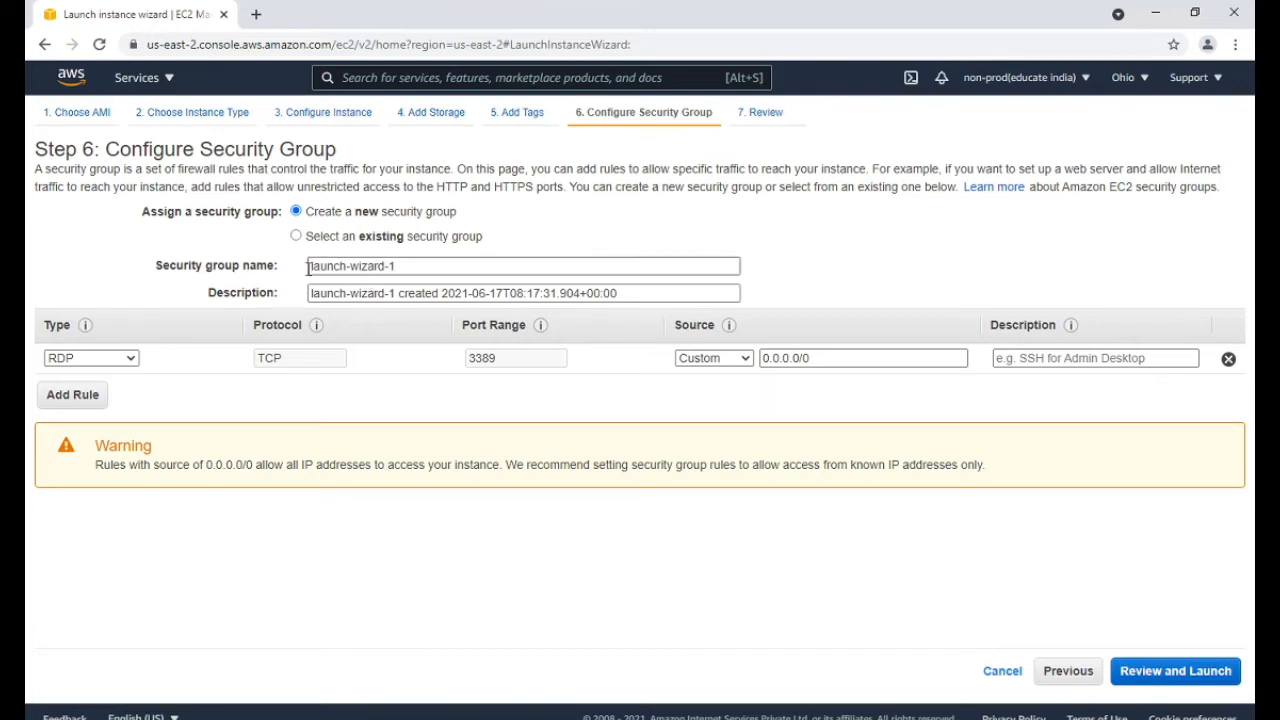
Name the new security group win-sg-new and continue to the launch review
drag(415, 266, 287, 267)
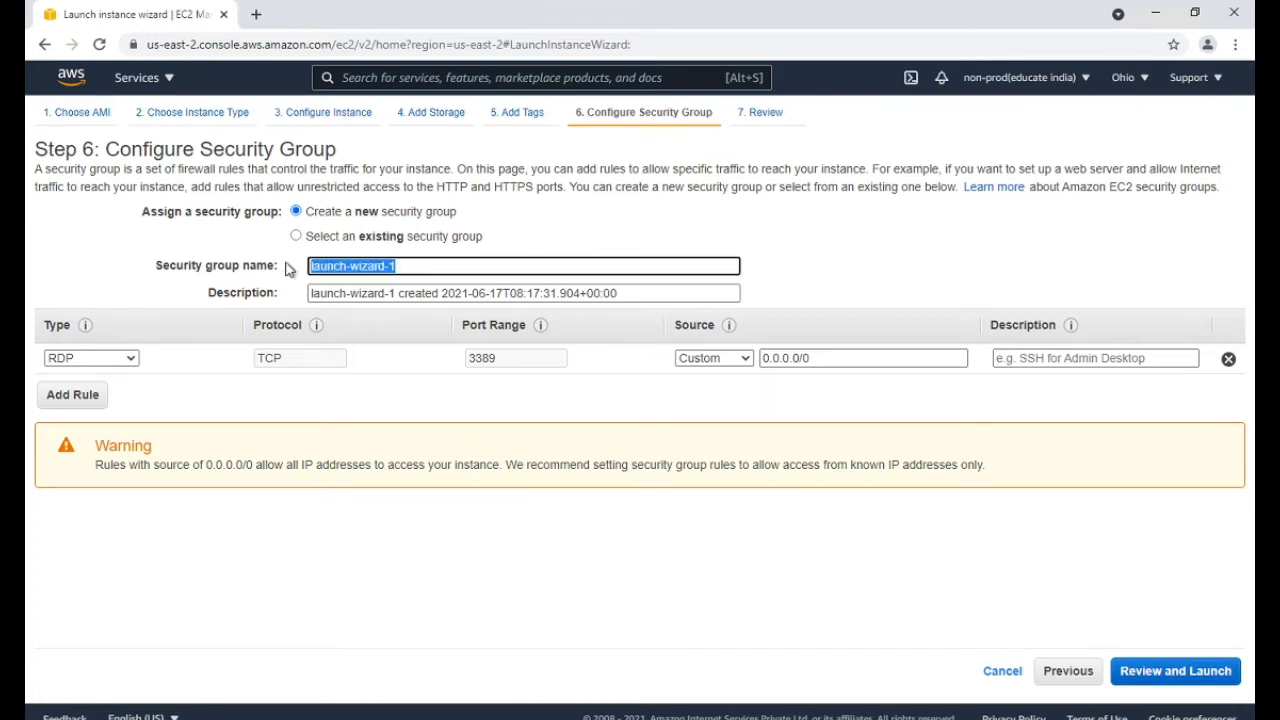
text(w)
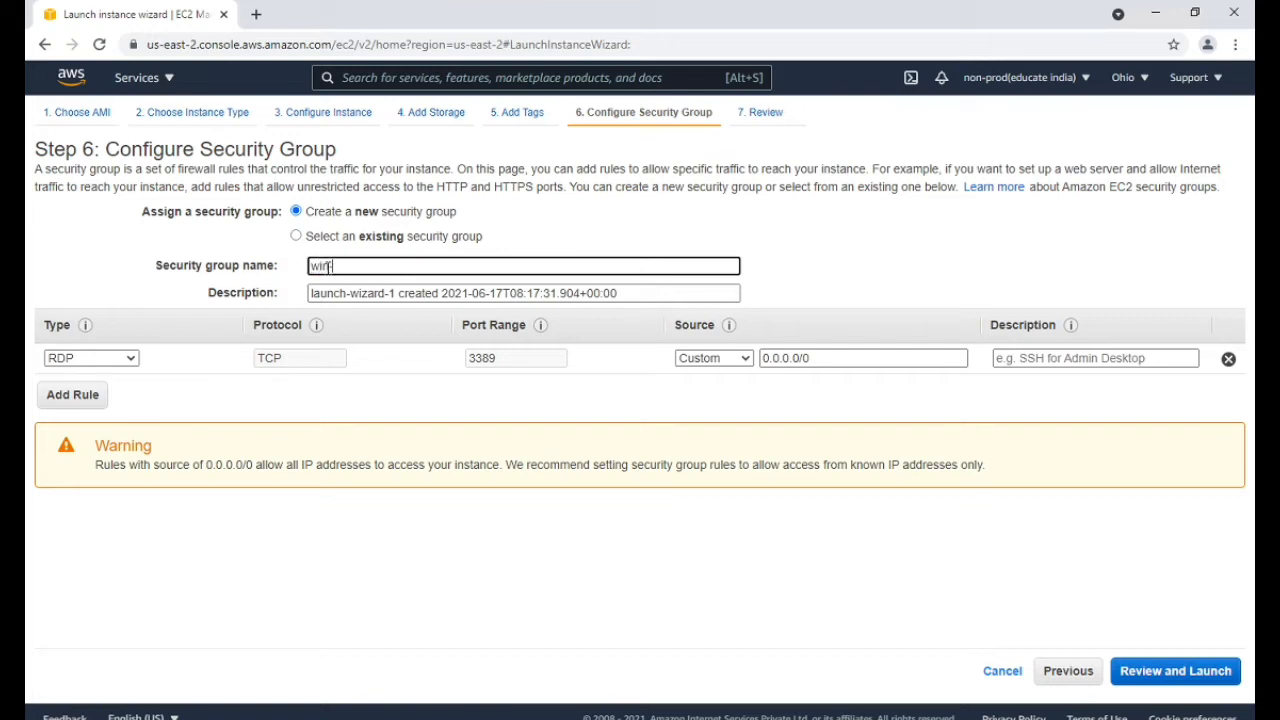
text(in-sg-new)
click(420, 416)
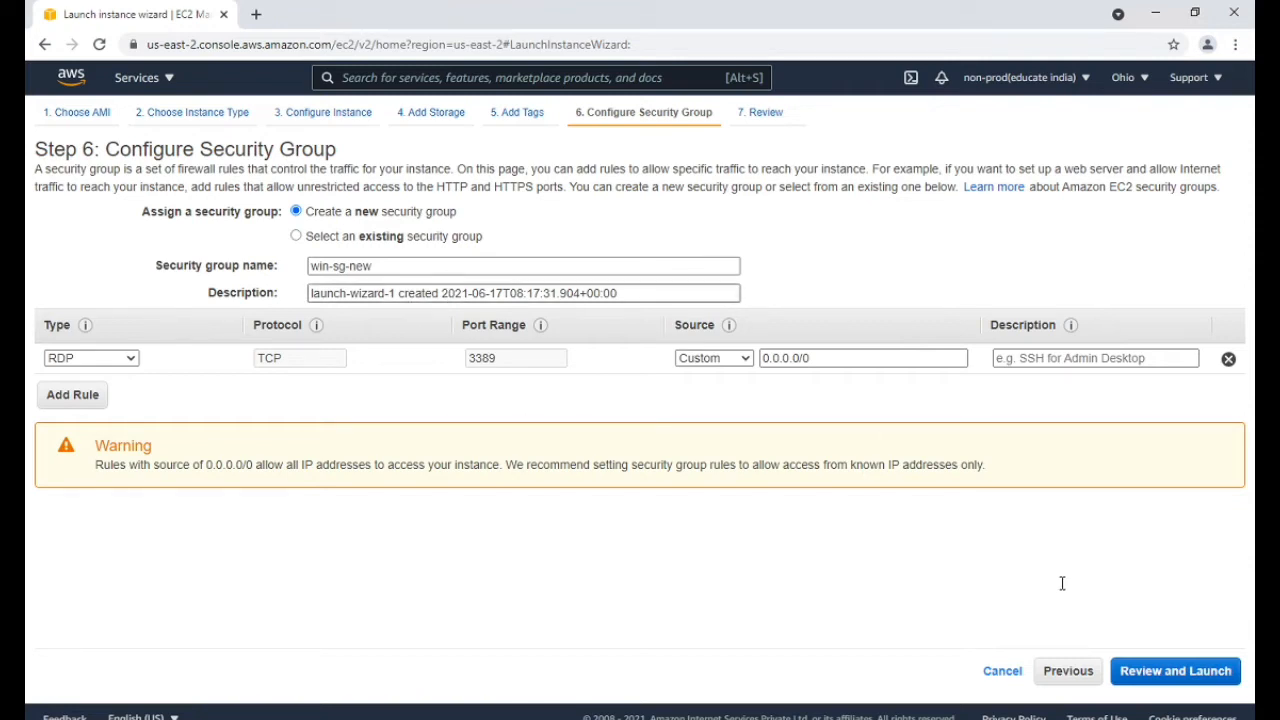
click(1167, 677)
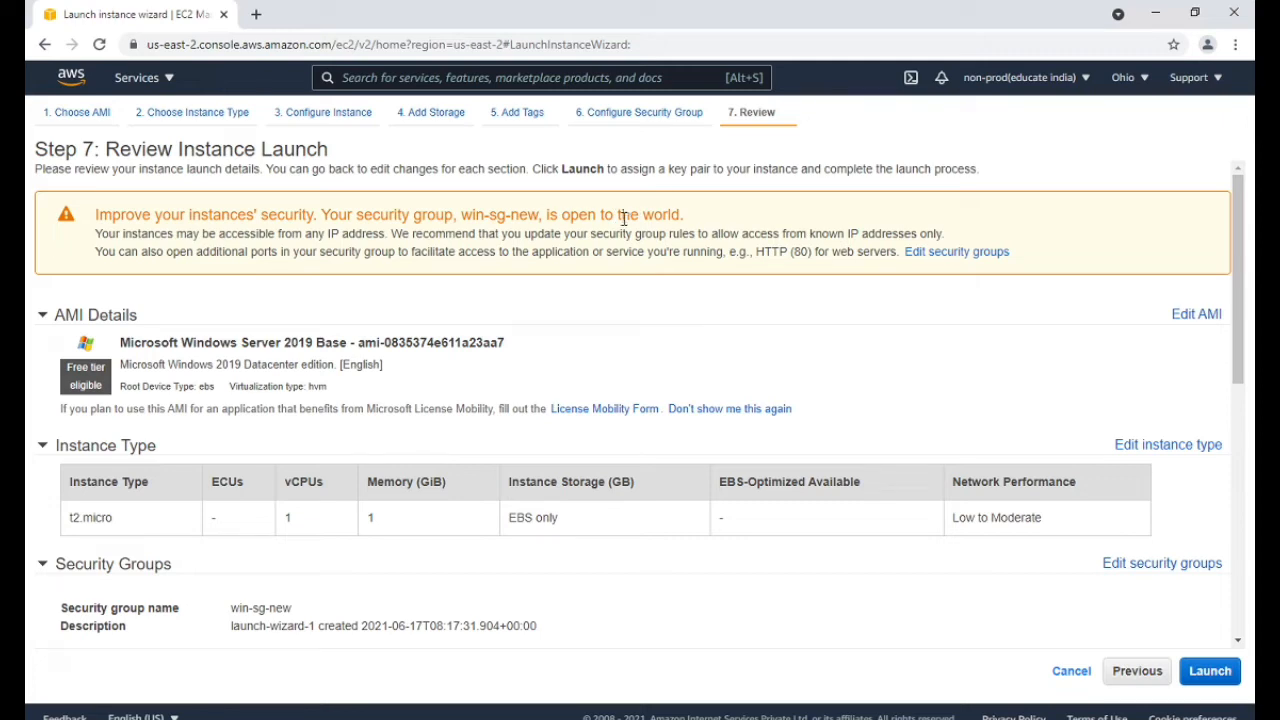
Review the AMI, instance type, security group, instance details and storage of the configured launch
scroll(420, 322, down, 1)
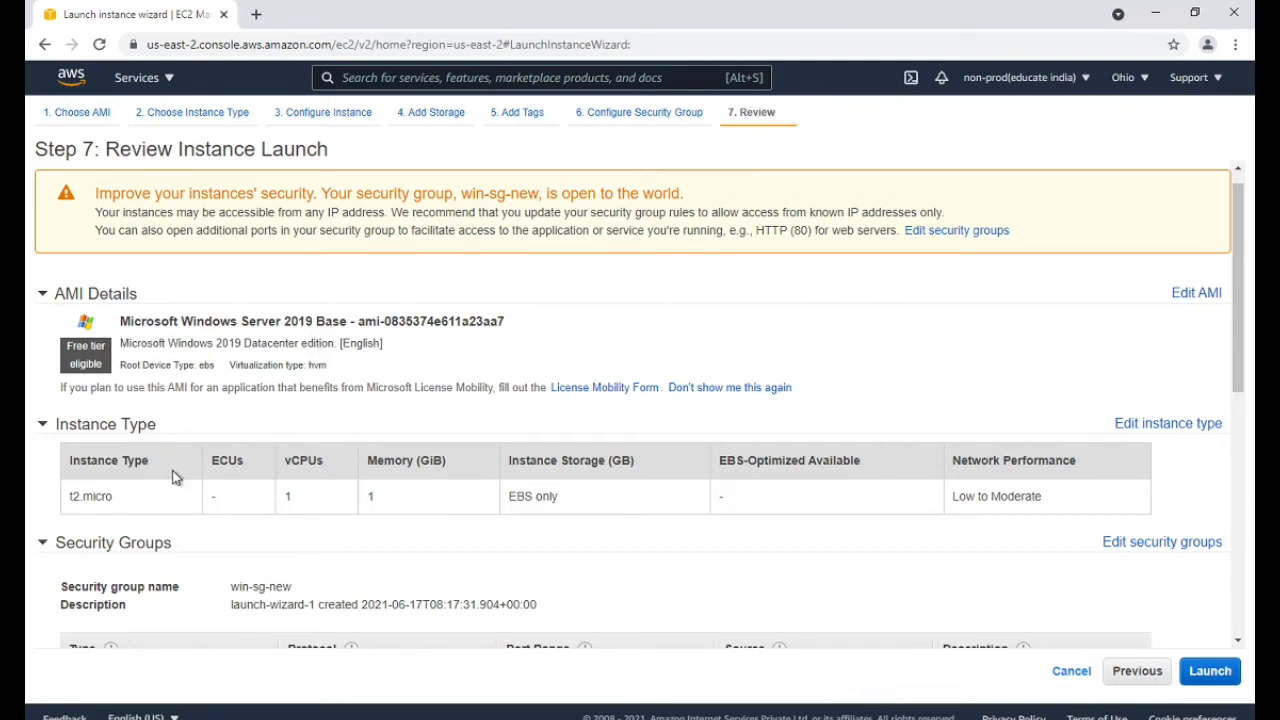
scroll(172, 478, down, 1)
scroll(205, 492, down, 1)
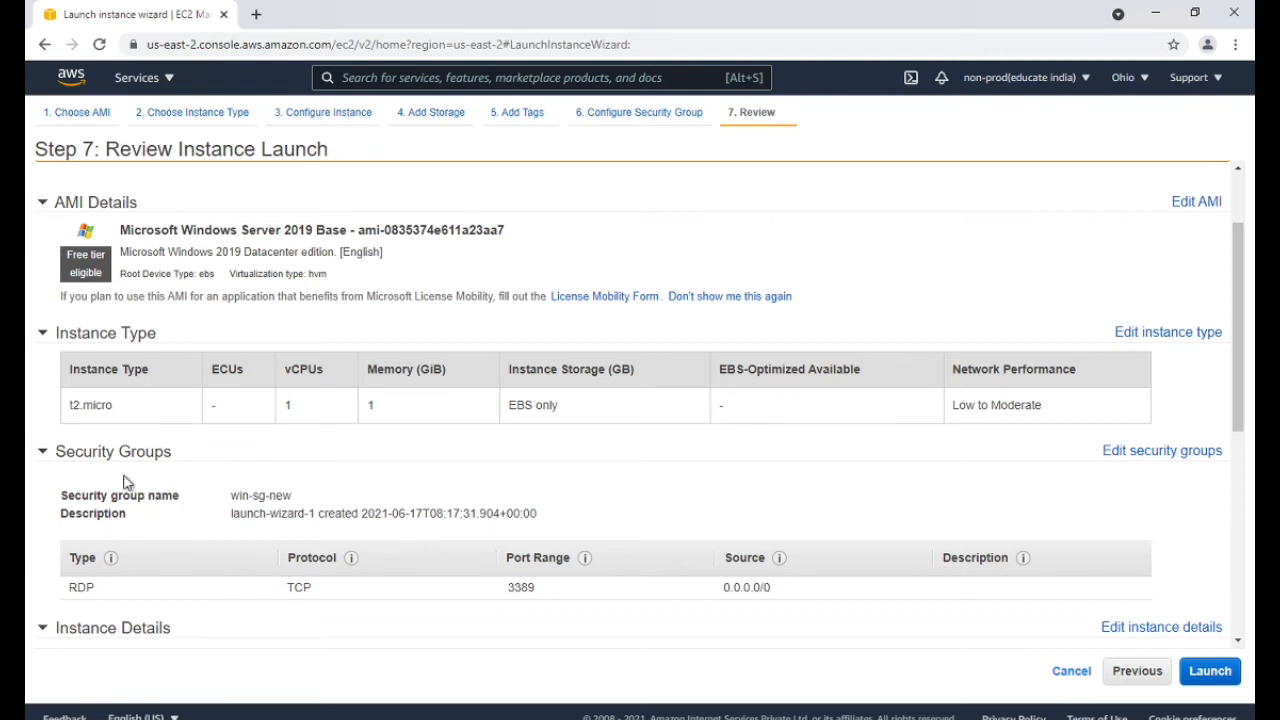
scroll(197, 480, down, 3)
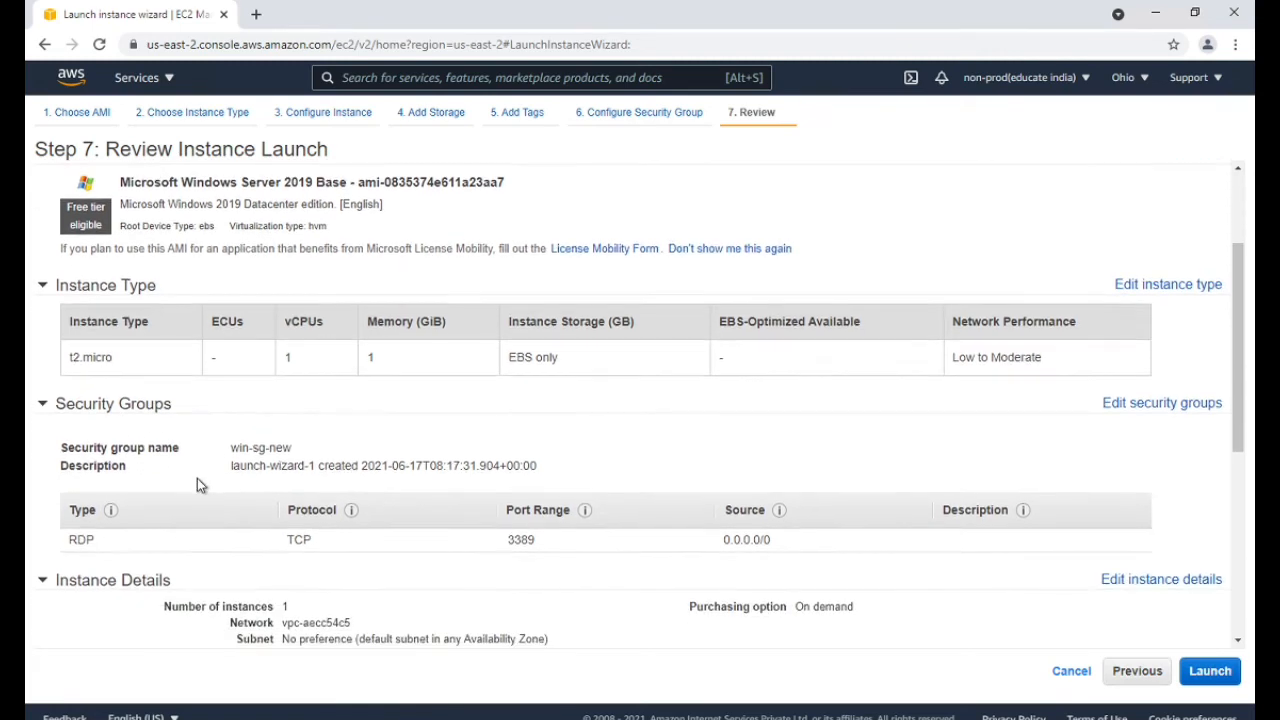
scroll(197, 485, down, 10)
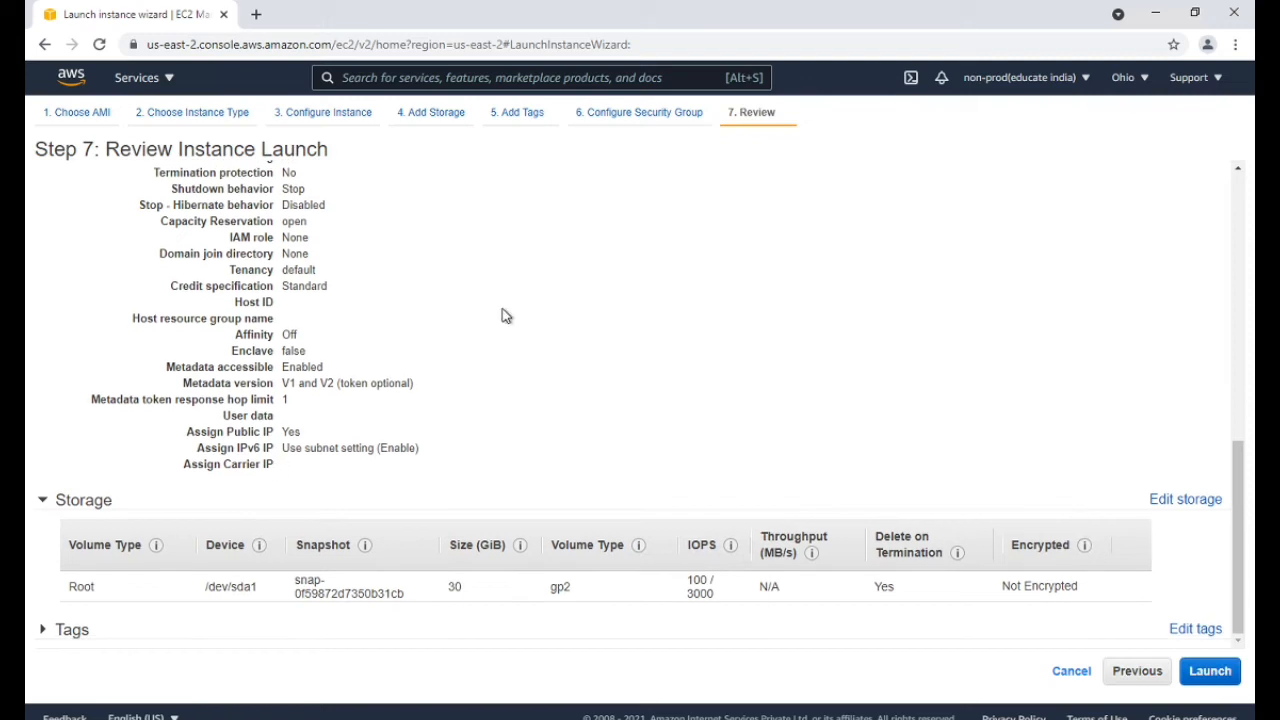
scroll(505, 315, up, 10)
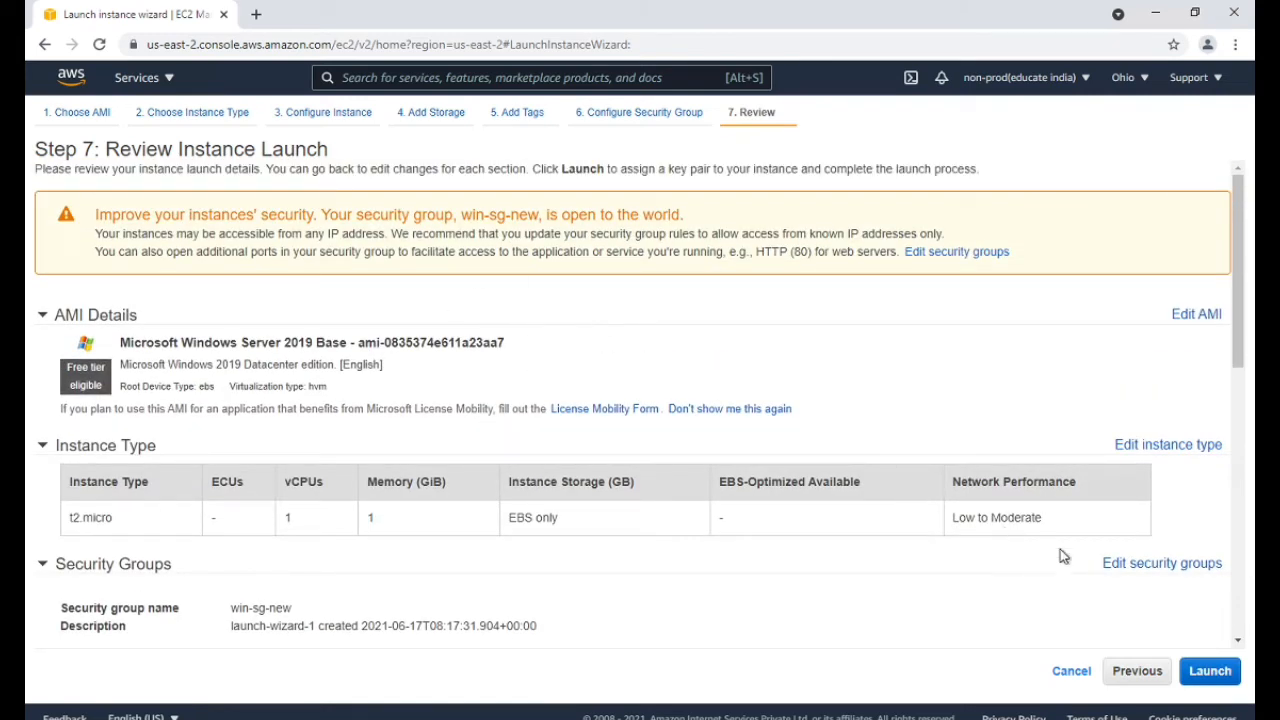
Launch the instance with a new key pair named win-key, downloading its private key file
click(1212, 673)
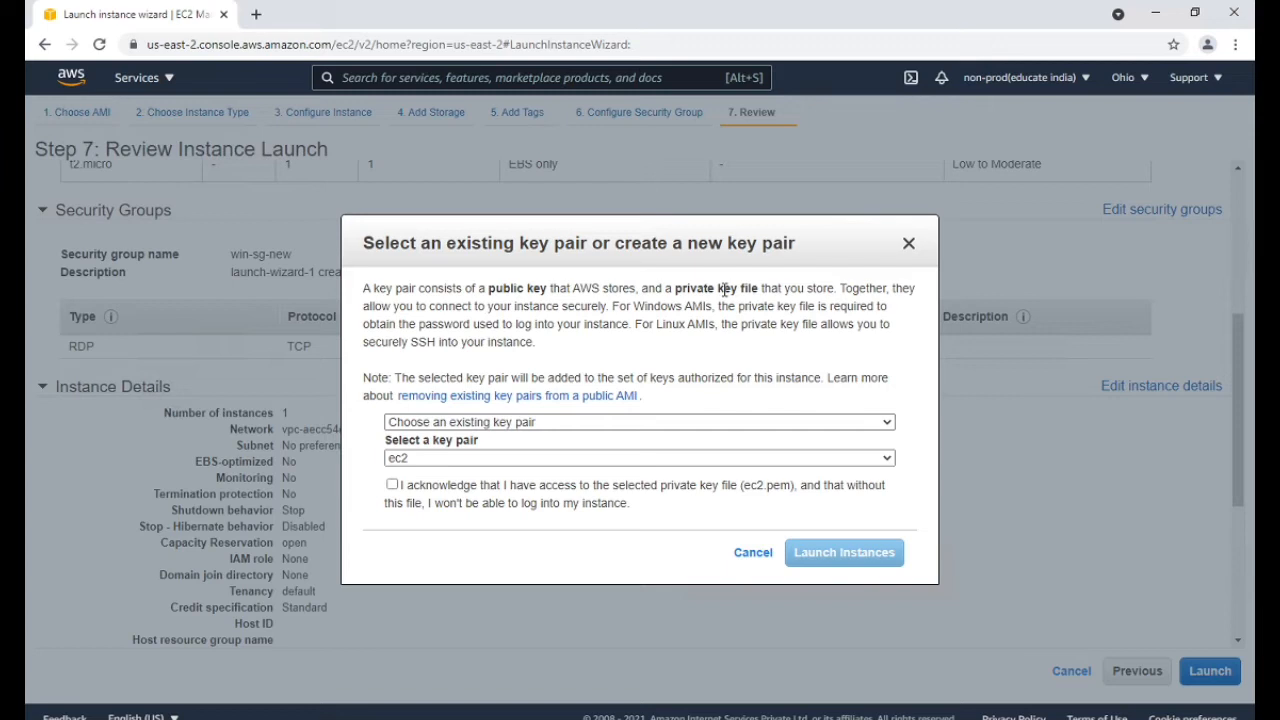
click(531, 422)
click(448, 453)
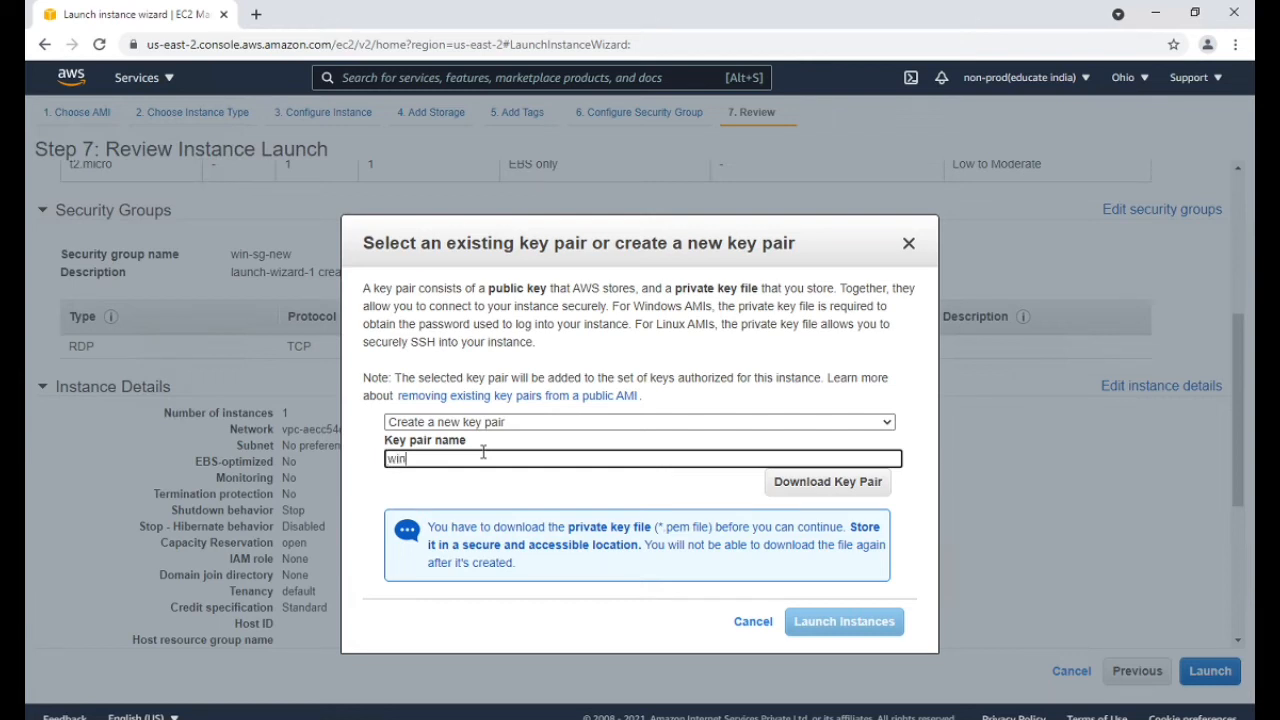
text(win-key)
click(843, 486)
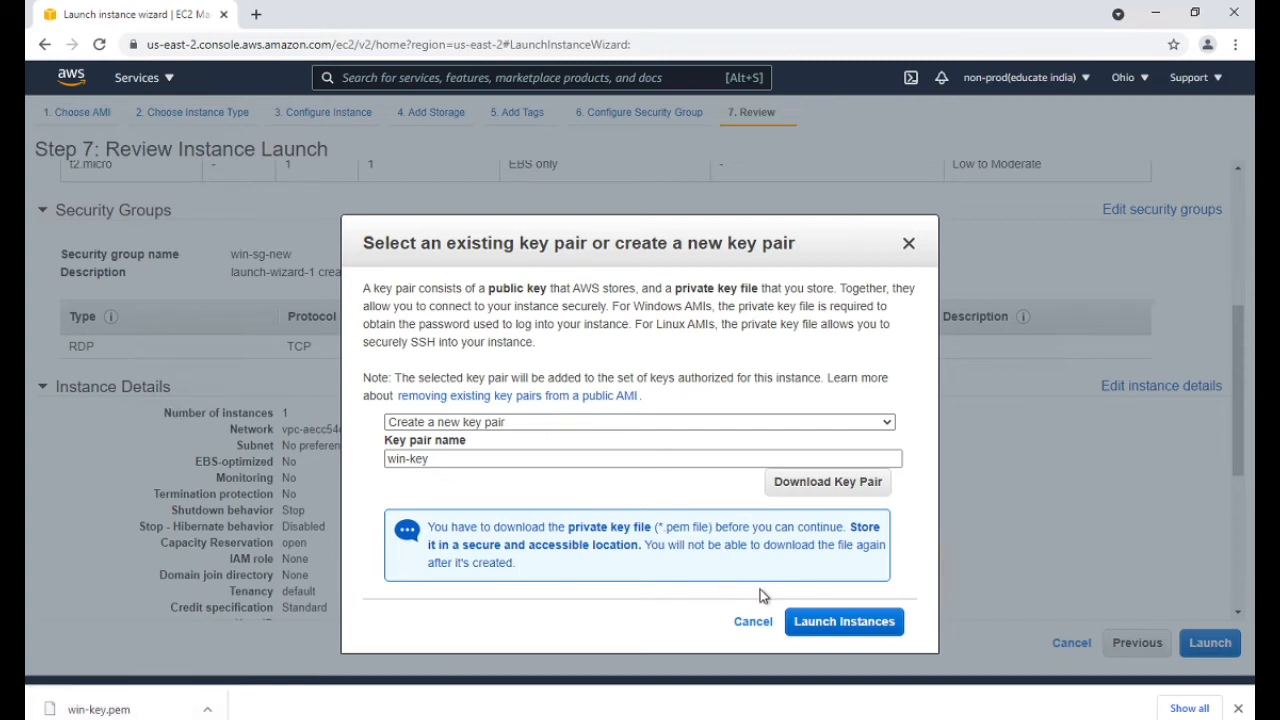
click(840, 625)
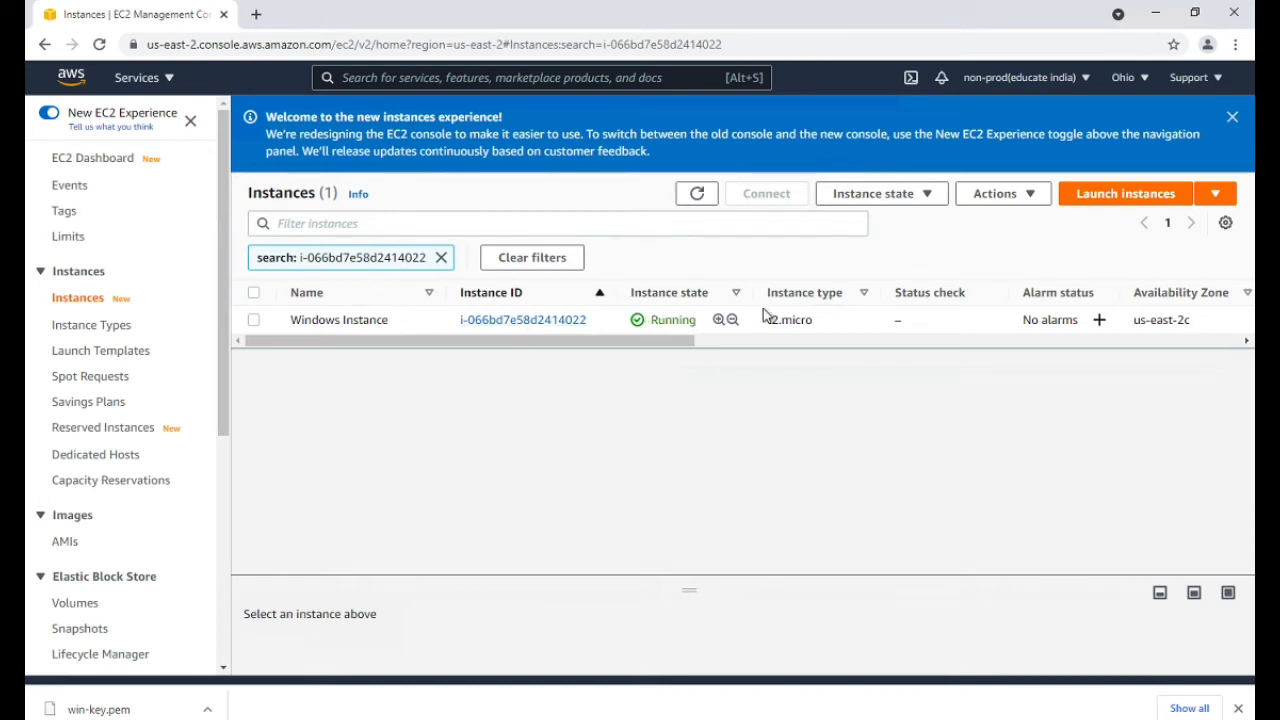
Open the Windows Instance from the instances list and examine its summary and instance details
click(515, 322)
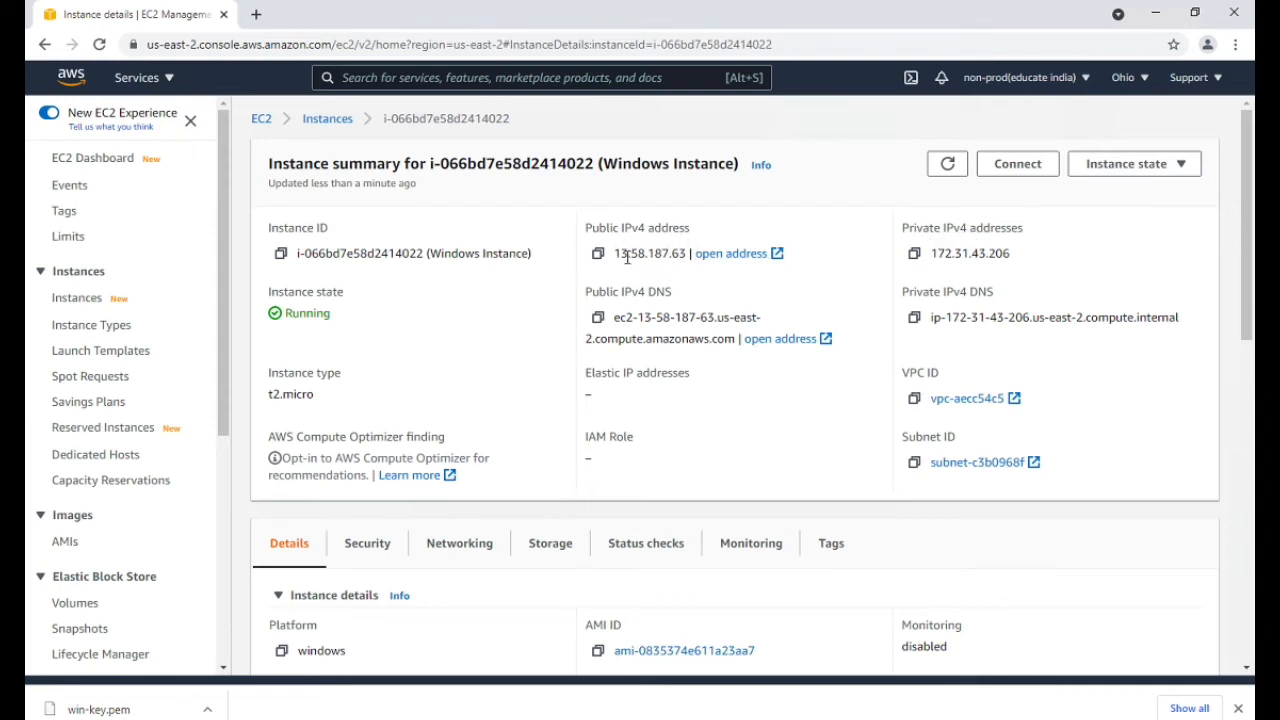
scroll(552, 358, down, 1)
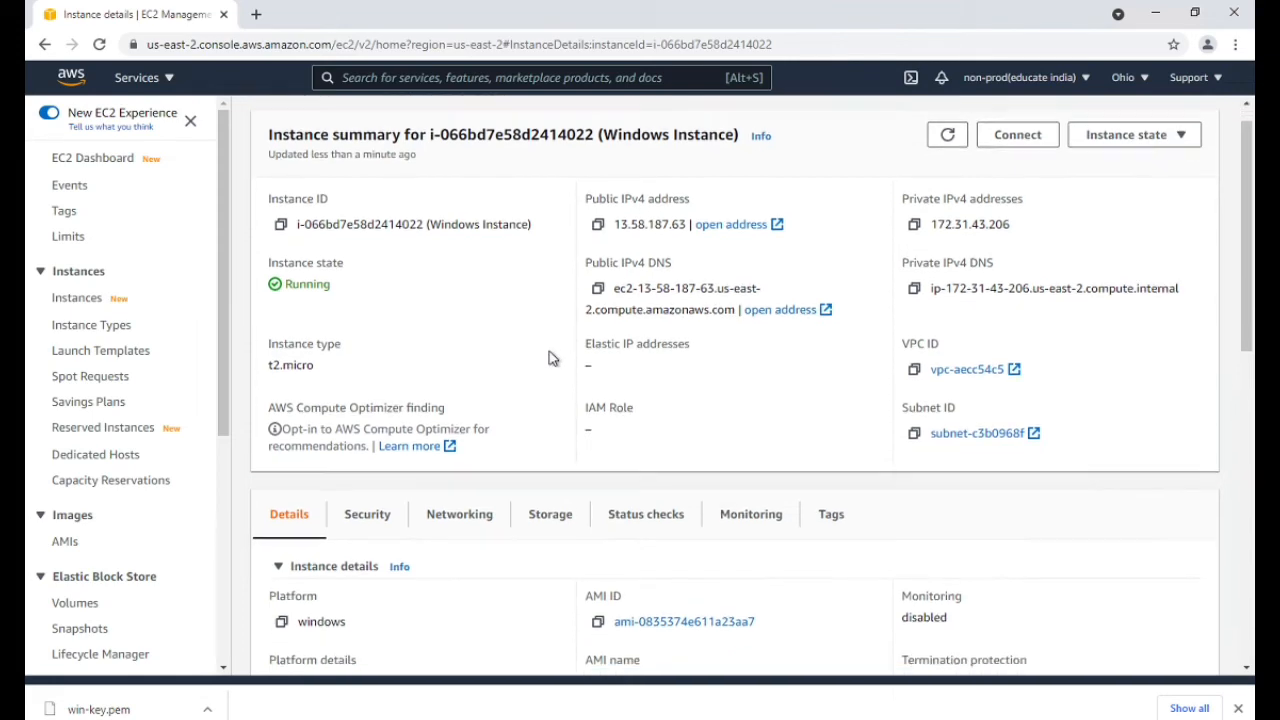
scroll(460, 468, down, 2)
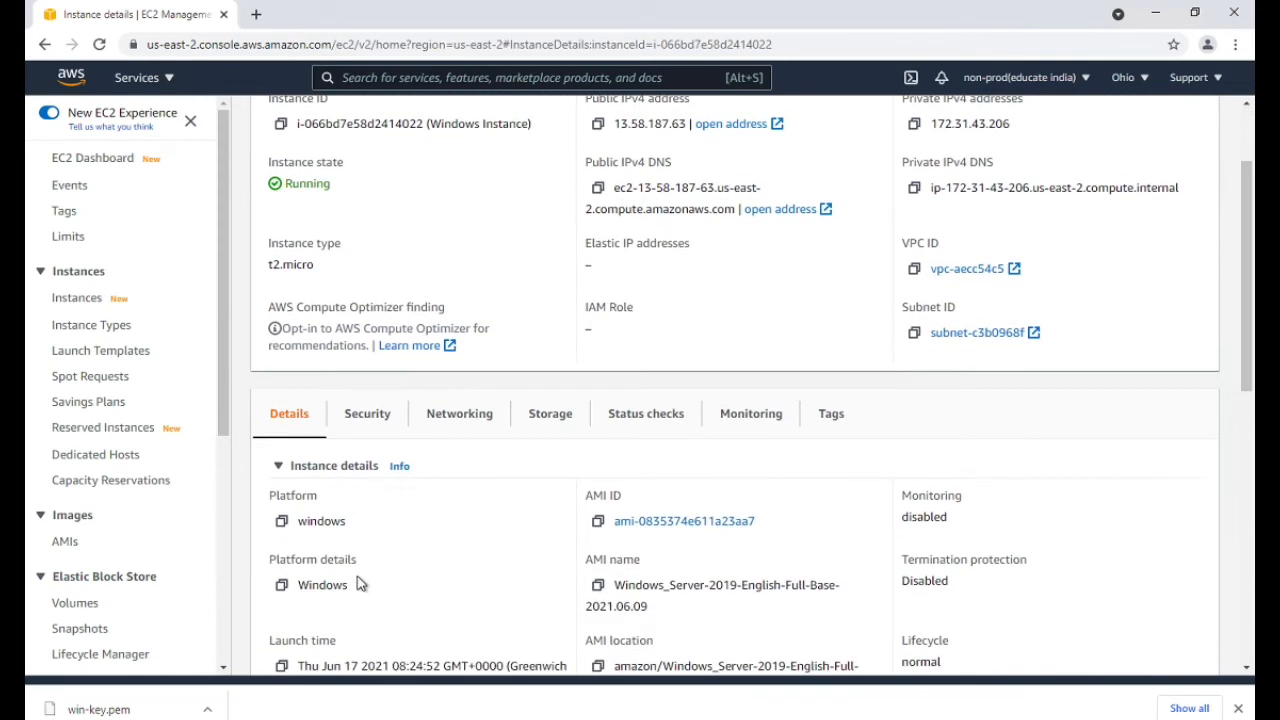
scroll(401, 550, down, 3)
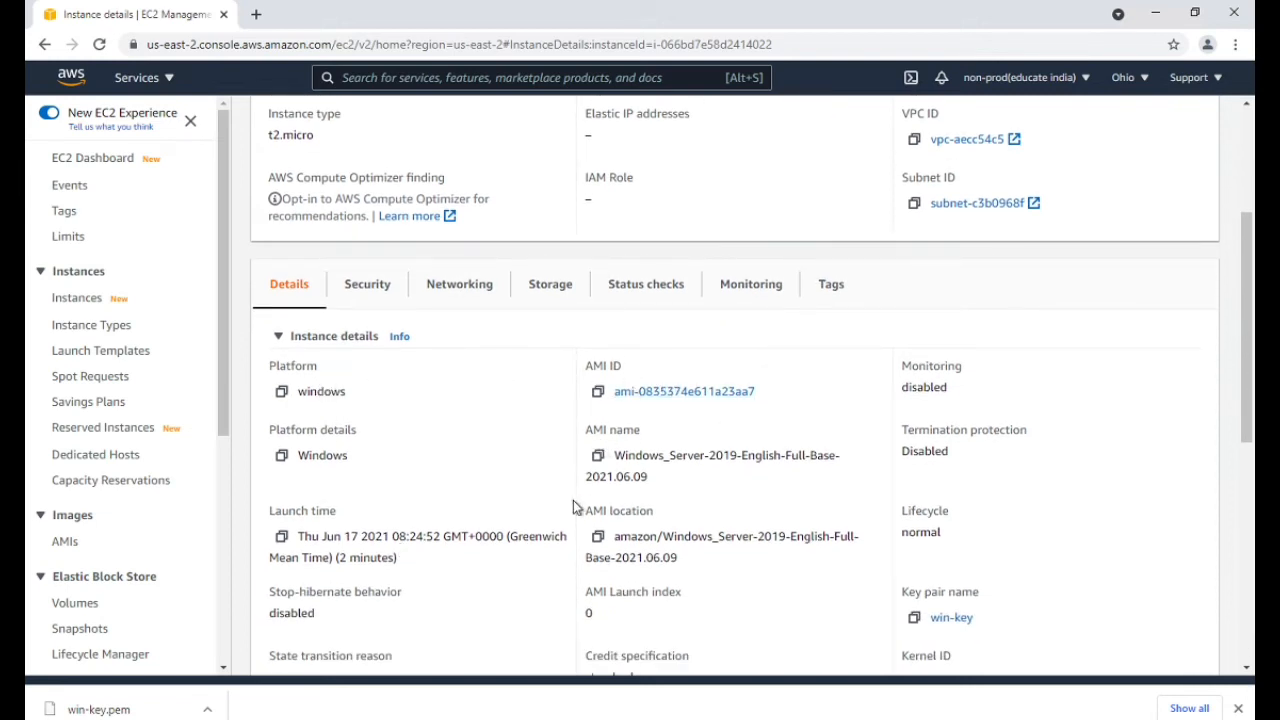
scroll(573, 500, down, 1)
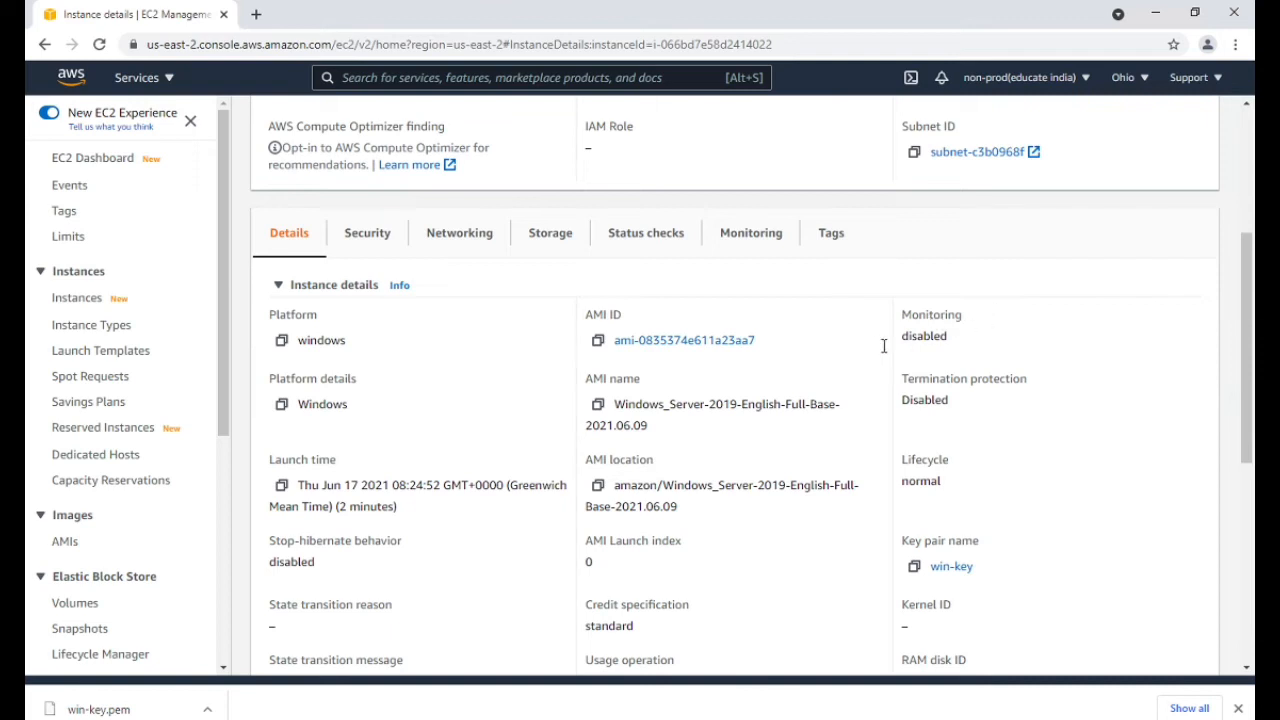
Examine the instance's security group rules, networking details and attached storage
click(367, 236)
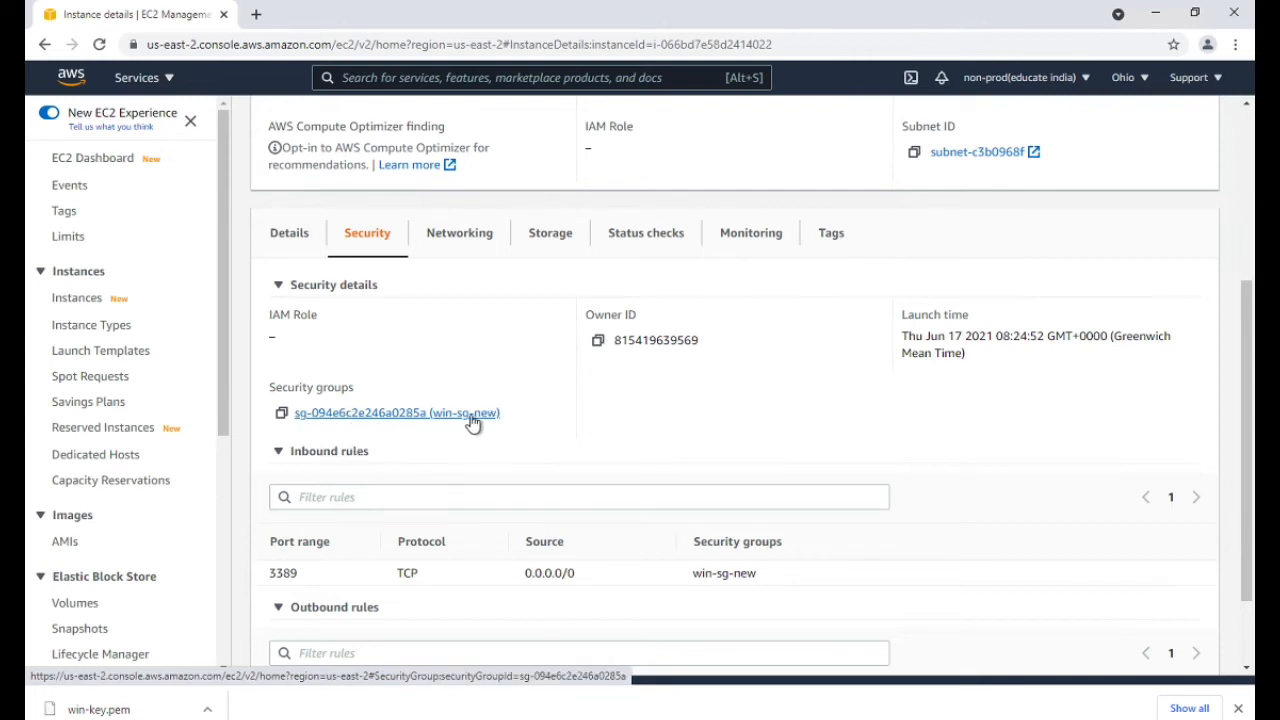
scroll(427, 436, down, 1)
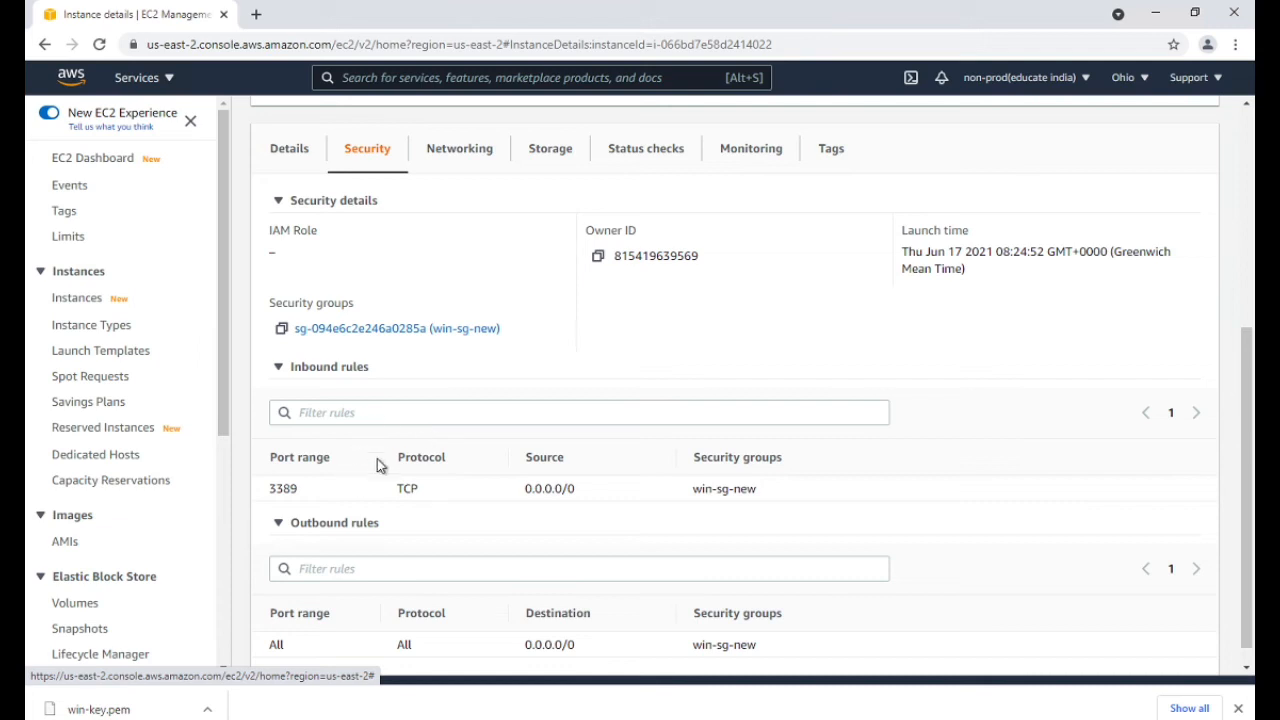
scroll(440, 520, up, 1)
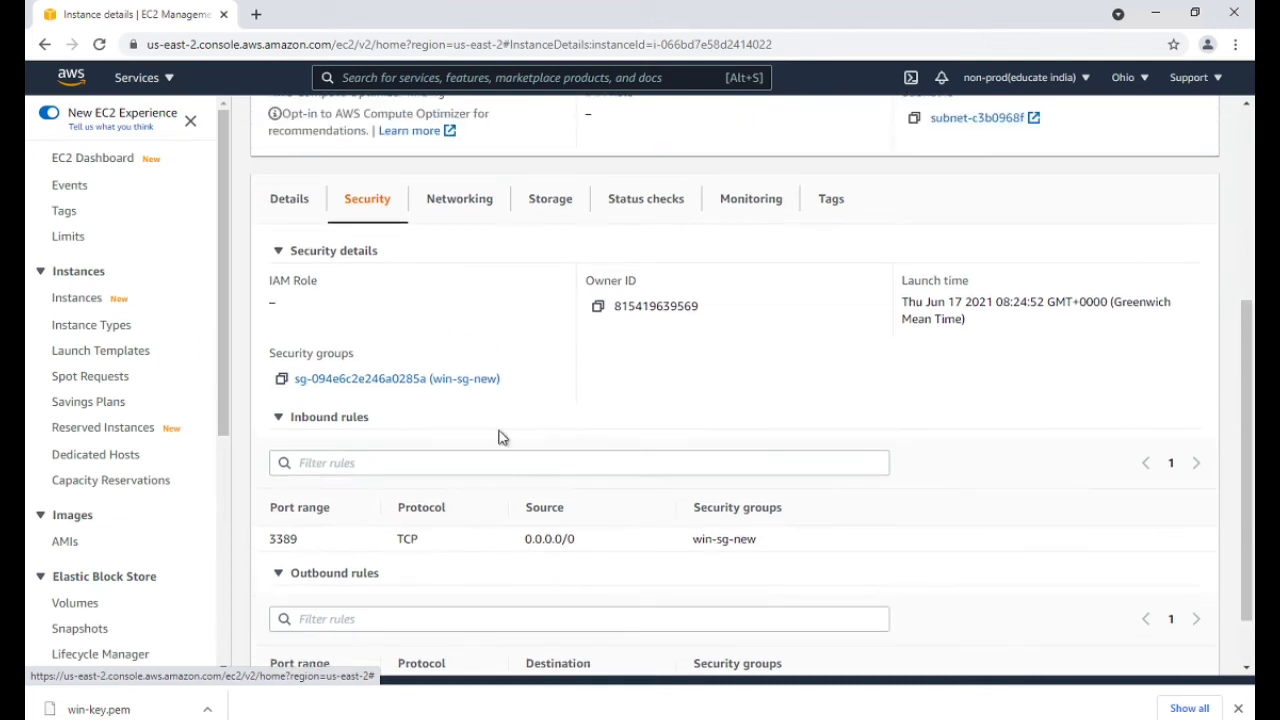
click(475, 216)
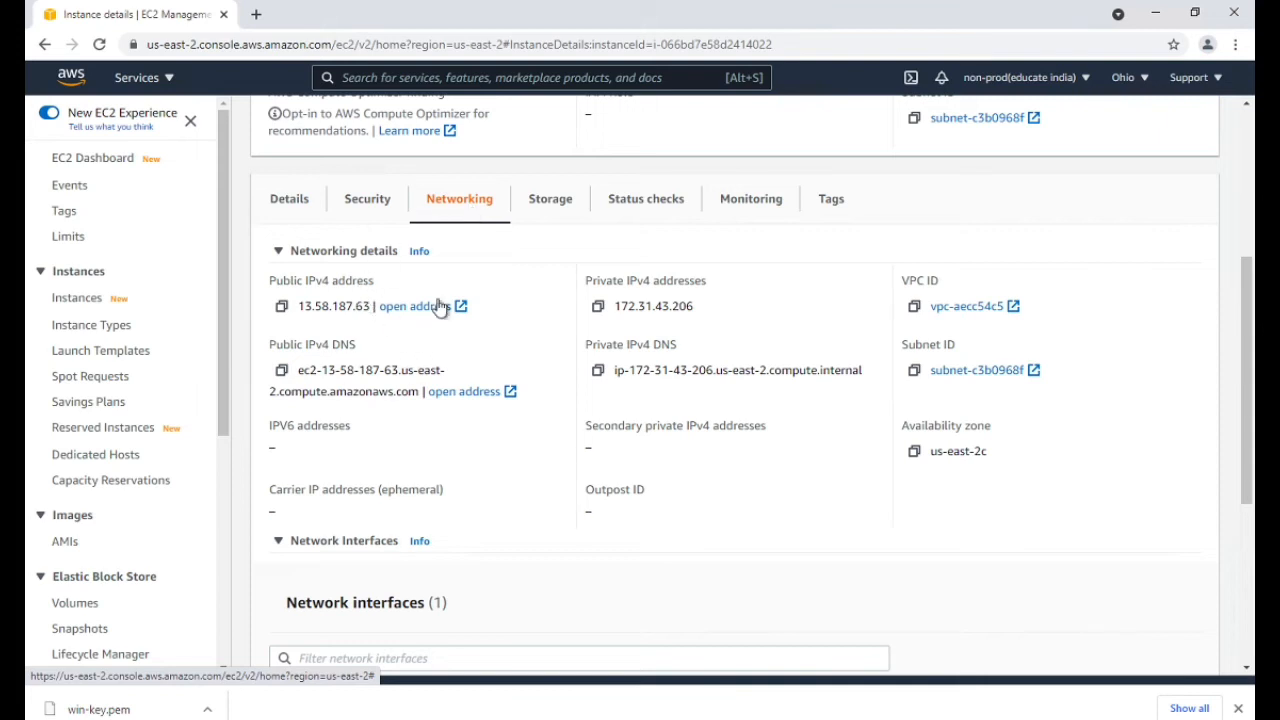
click(548, 214)
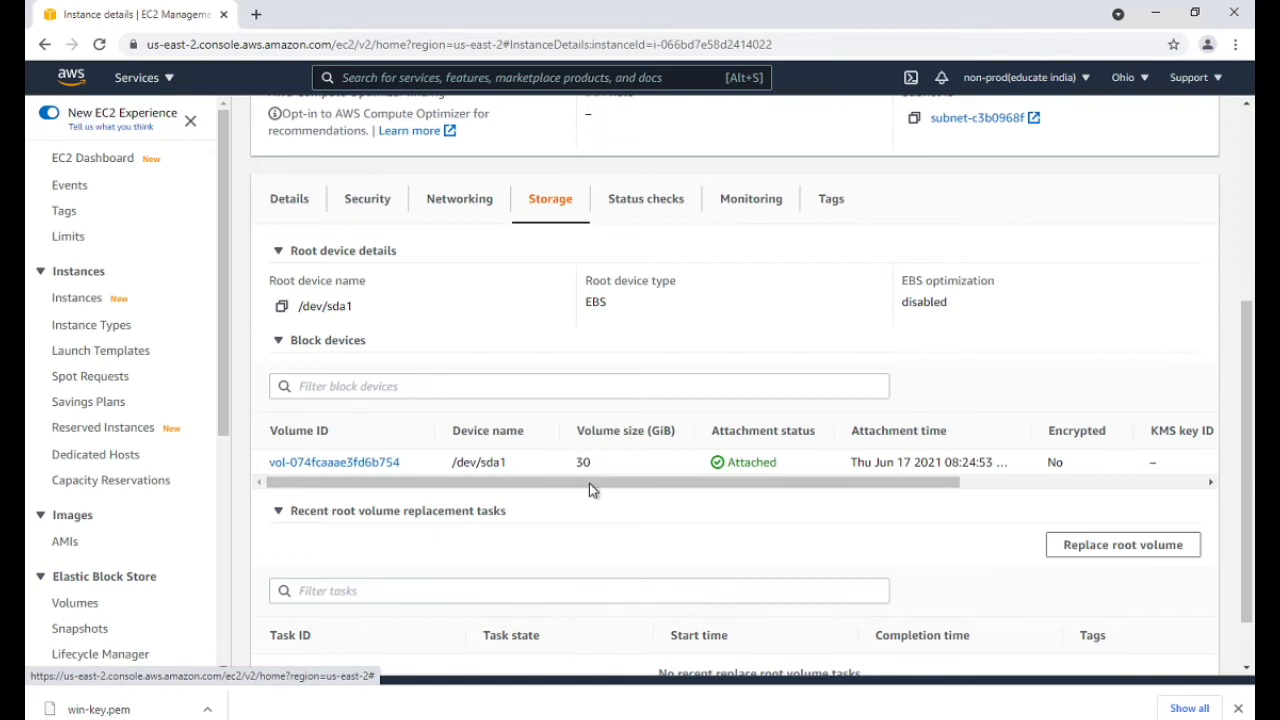
Examine the instance's status checks, monitoring graphs and tags, and return to its general details
click(655, 203)
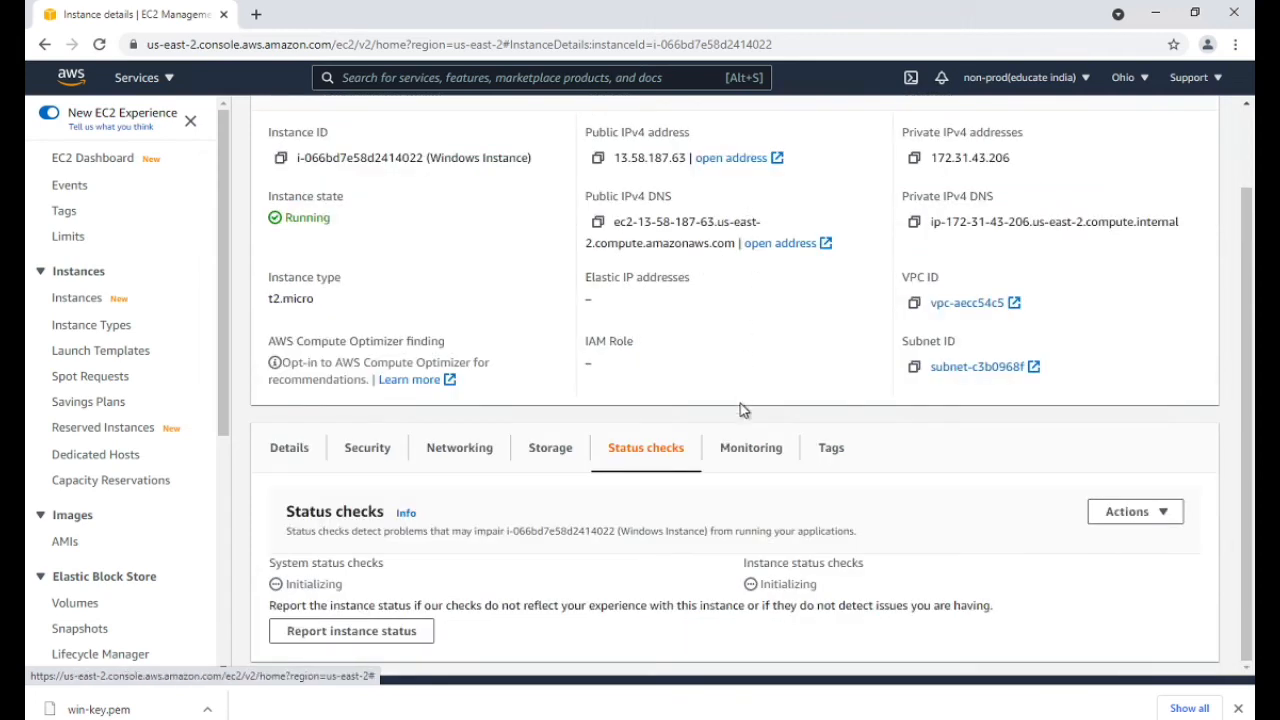
click(754, 450)
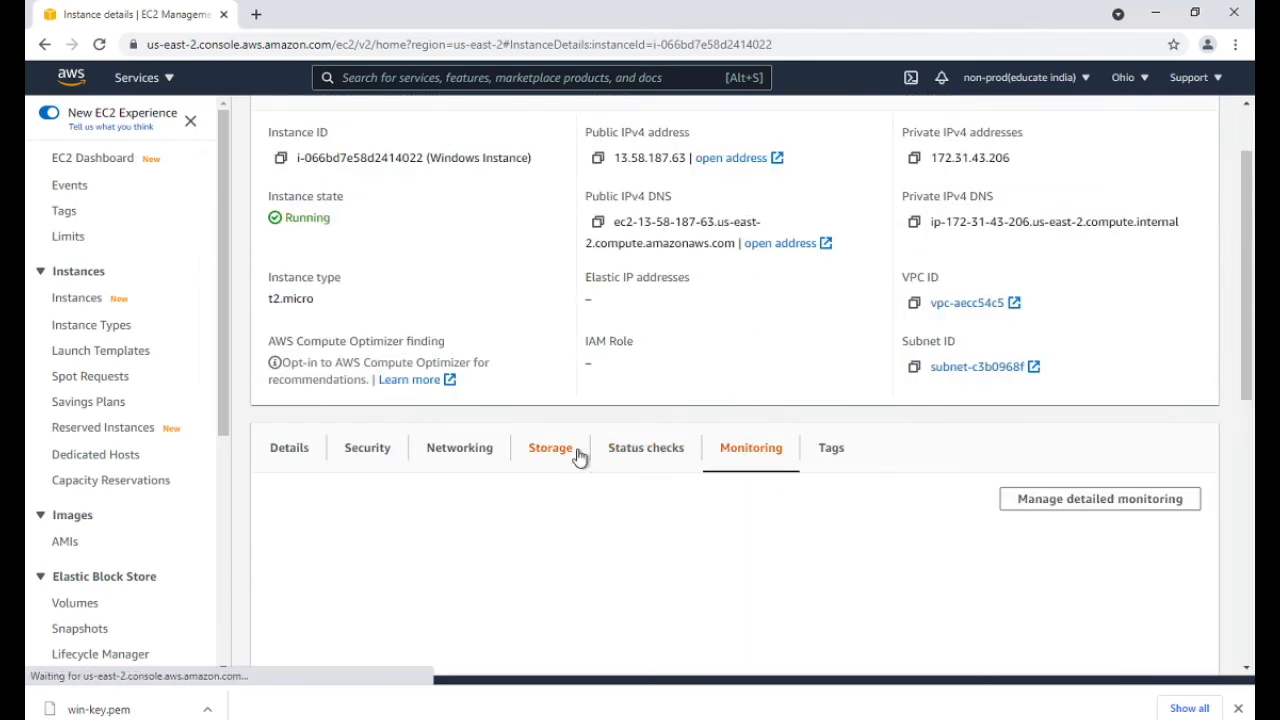
scroll(579, 457, down, 1)
scroll(579, 457, down, 5)
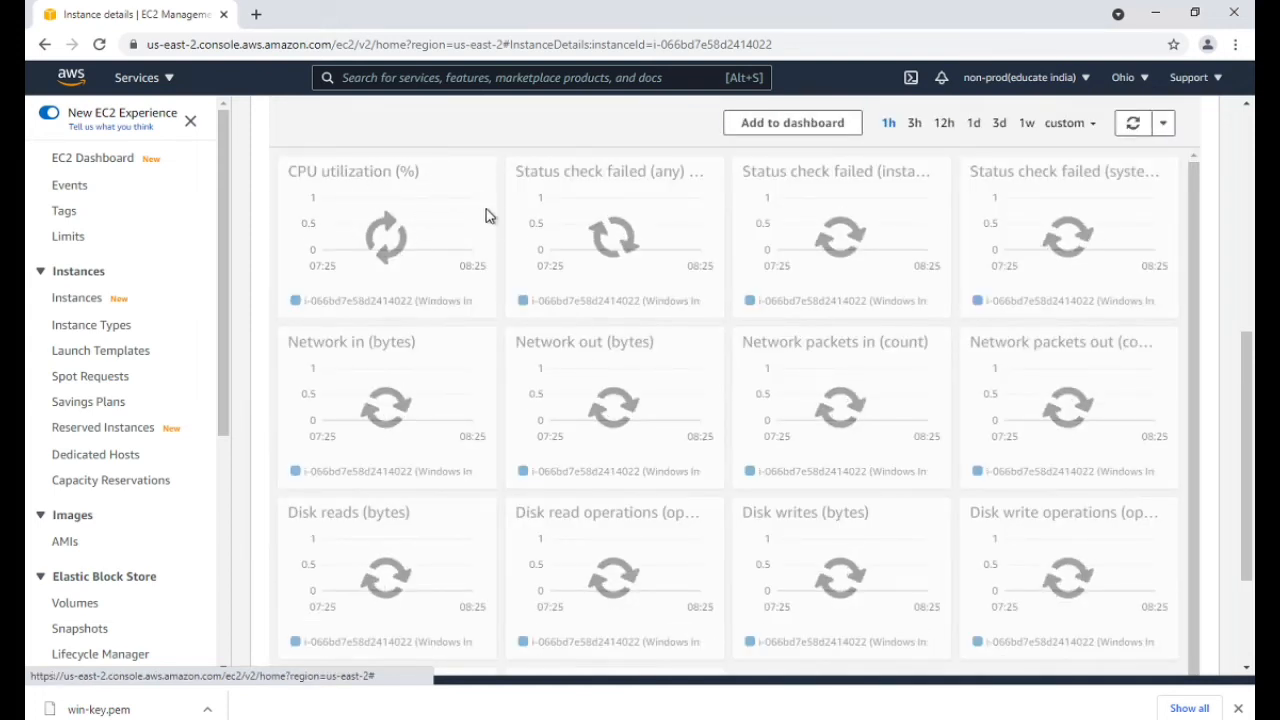
scroll(719, 229, up, 2)
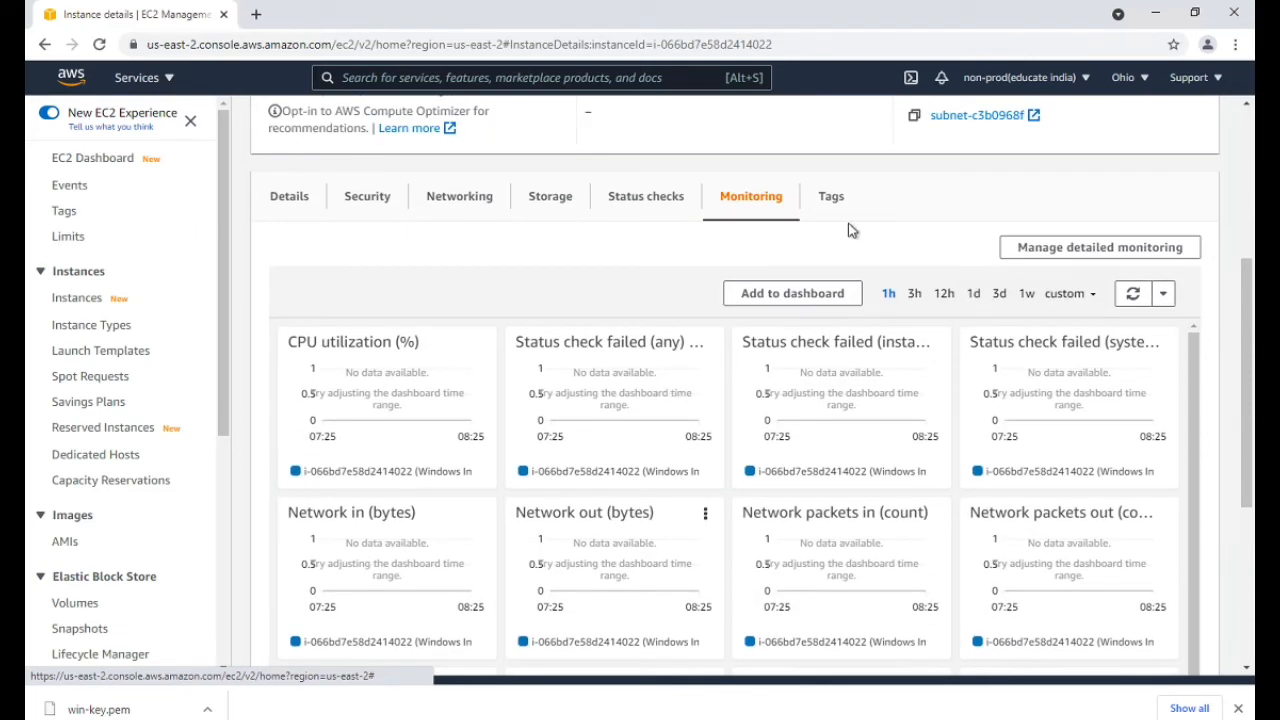
click(829, 204)
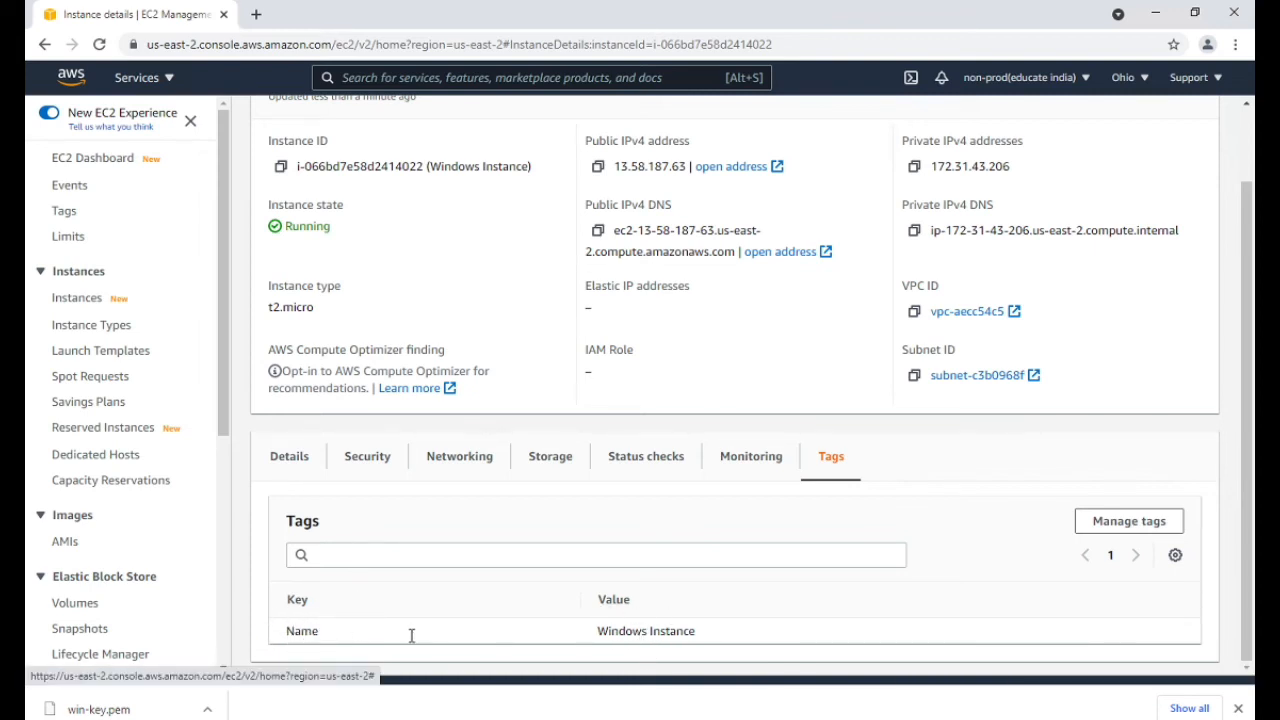
click(283, 464)
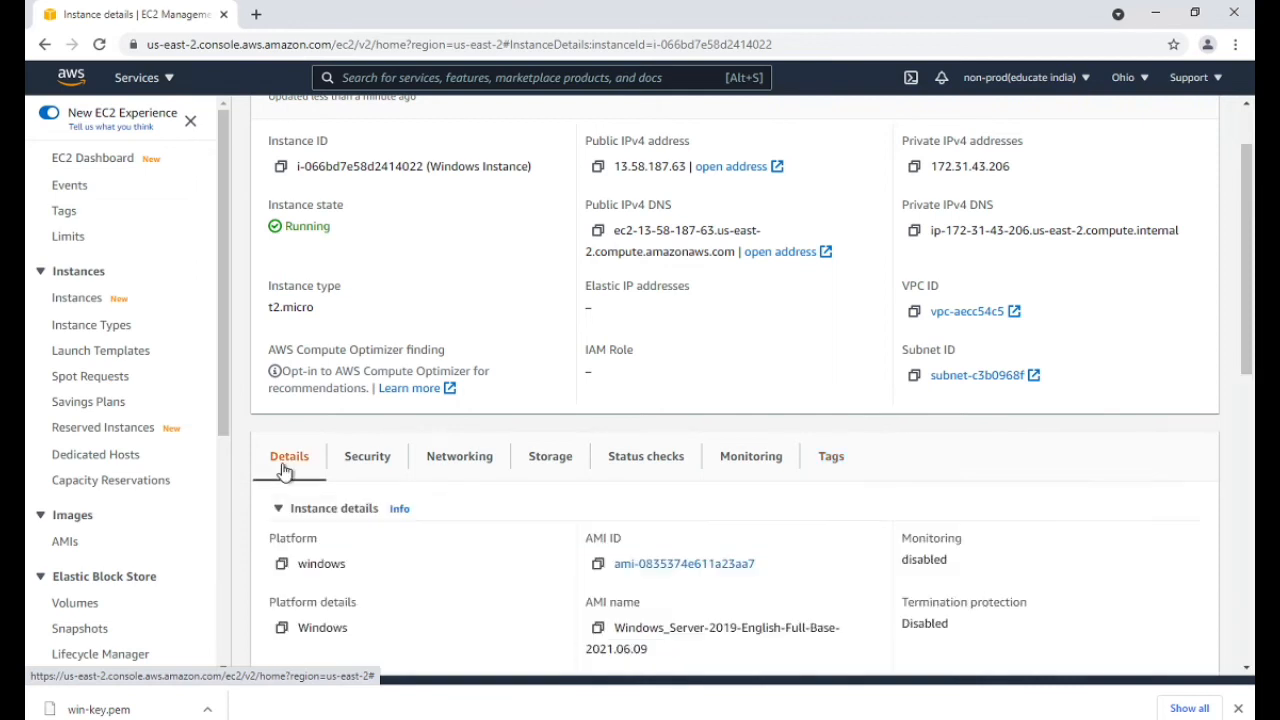
Open the RDP client connection options for the Windows Instance and start retrieving its Windows administrator password
scroll(556, 317, up, 1)
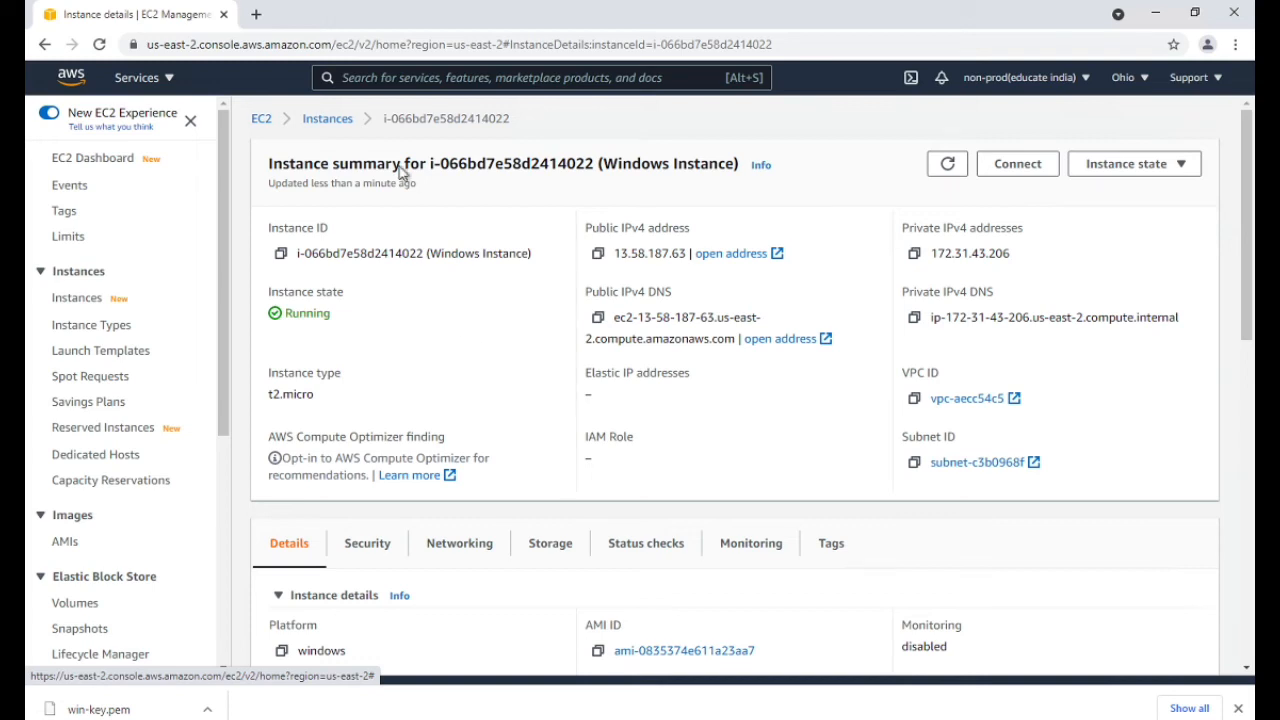
click(1018, 166)
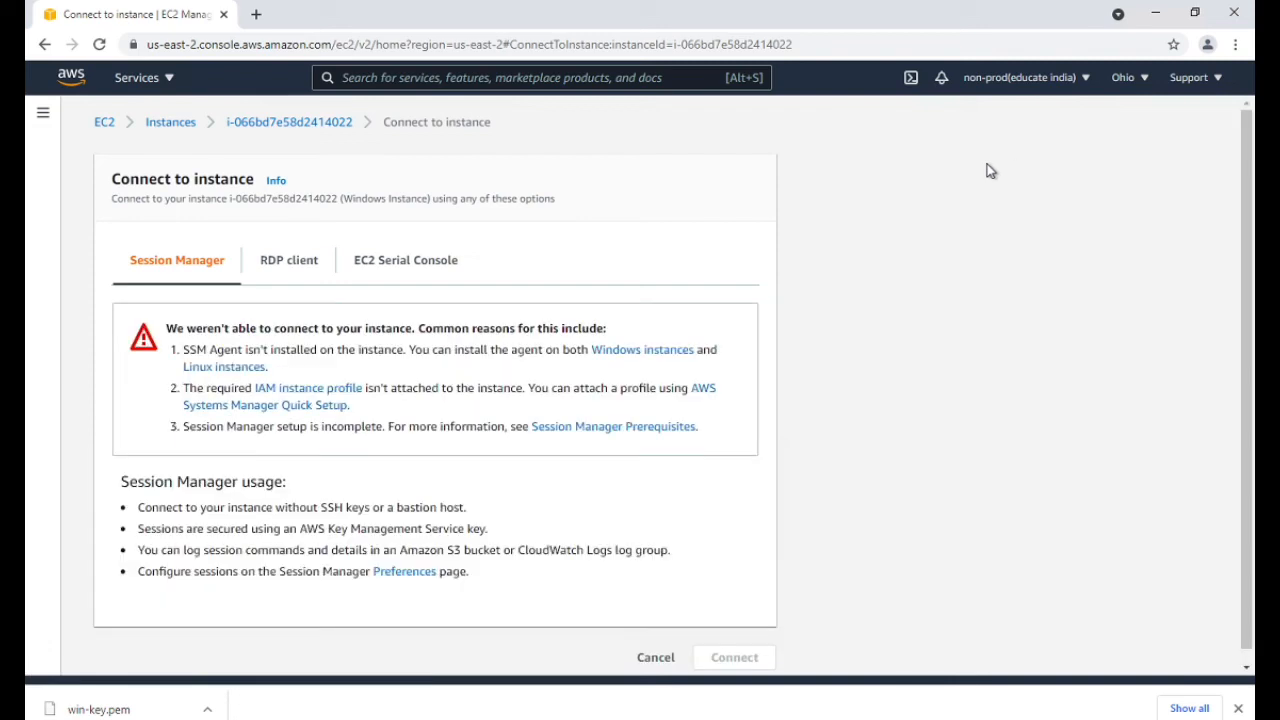
click(300, 270)
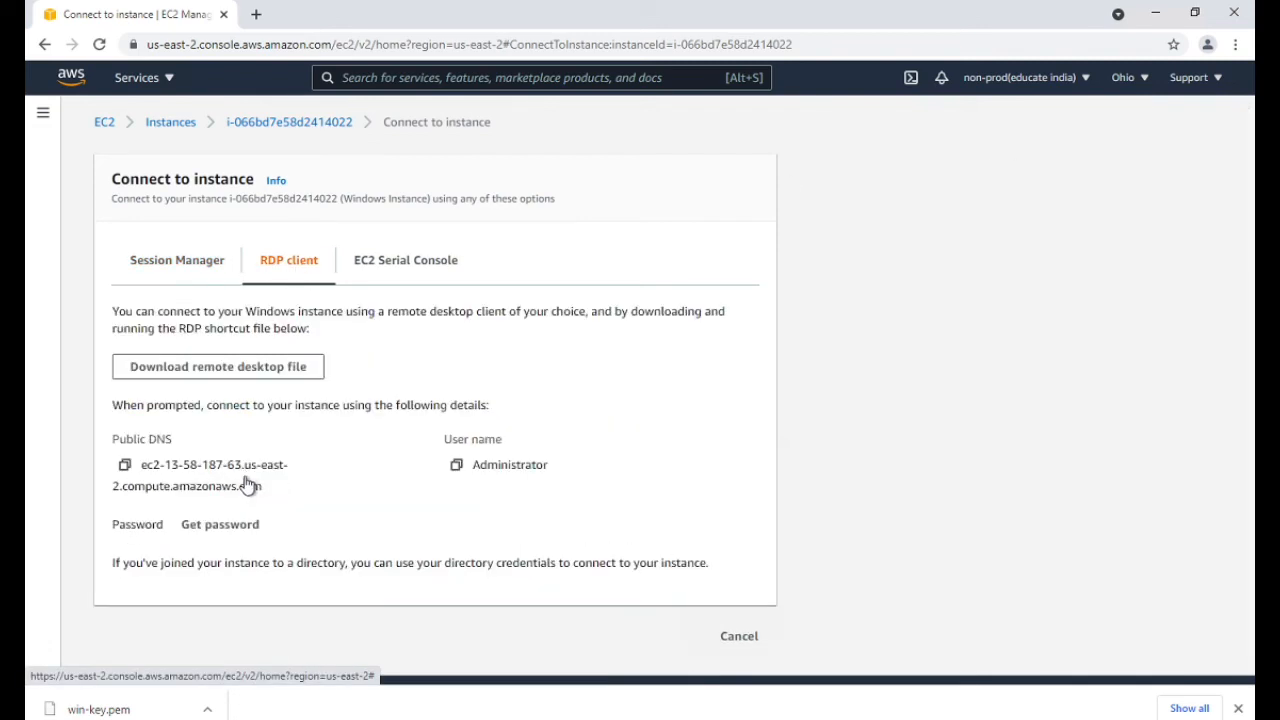
click(247, 535)
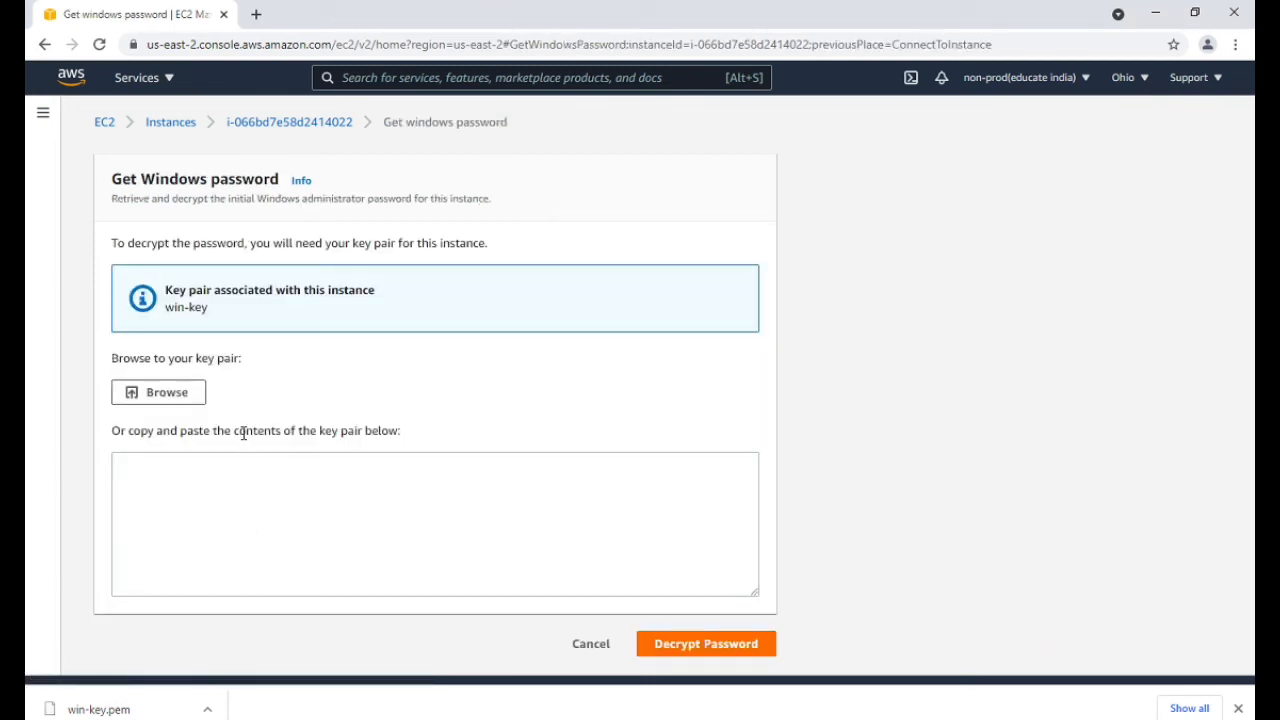
Load the private key from win-key.pem in Downloads, decrypt the Windows administrator password and copy it
click(168, 395)
click(220, 125)
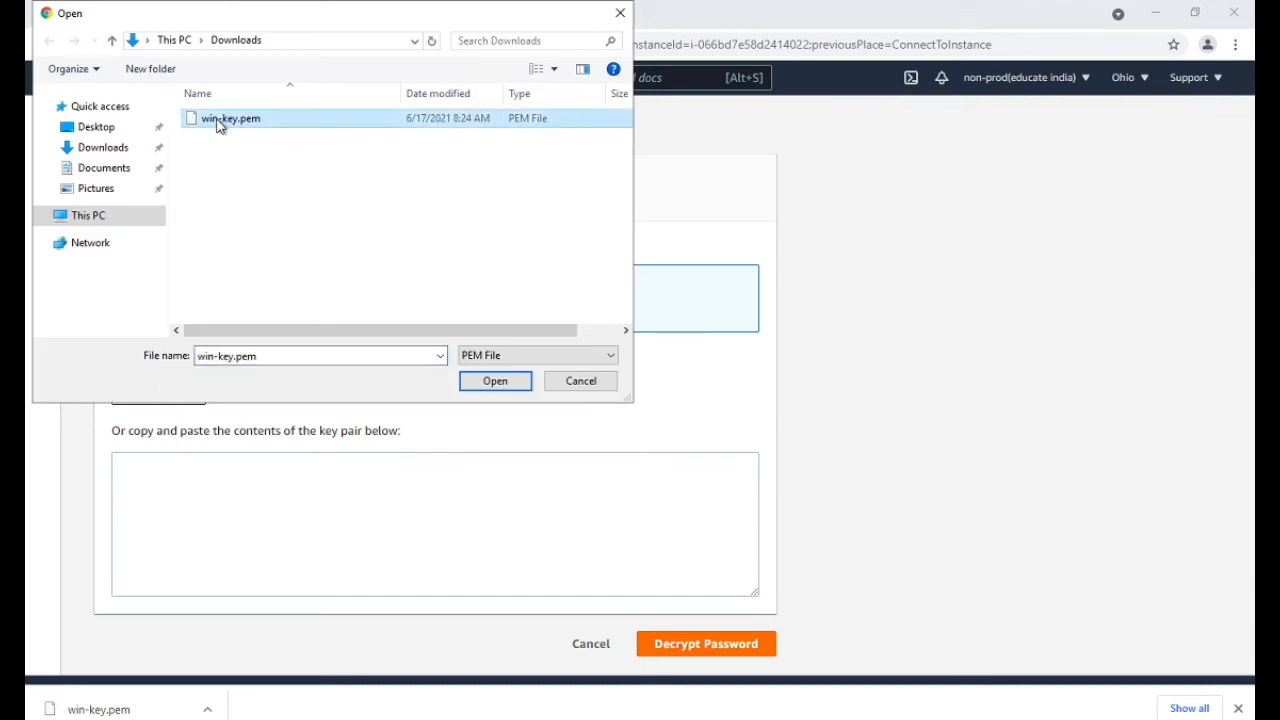
click(494, 384)
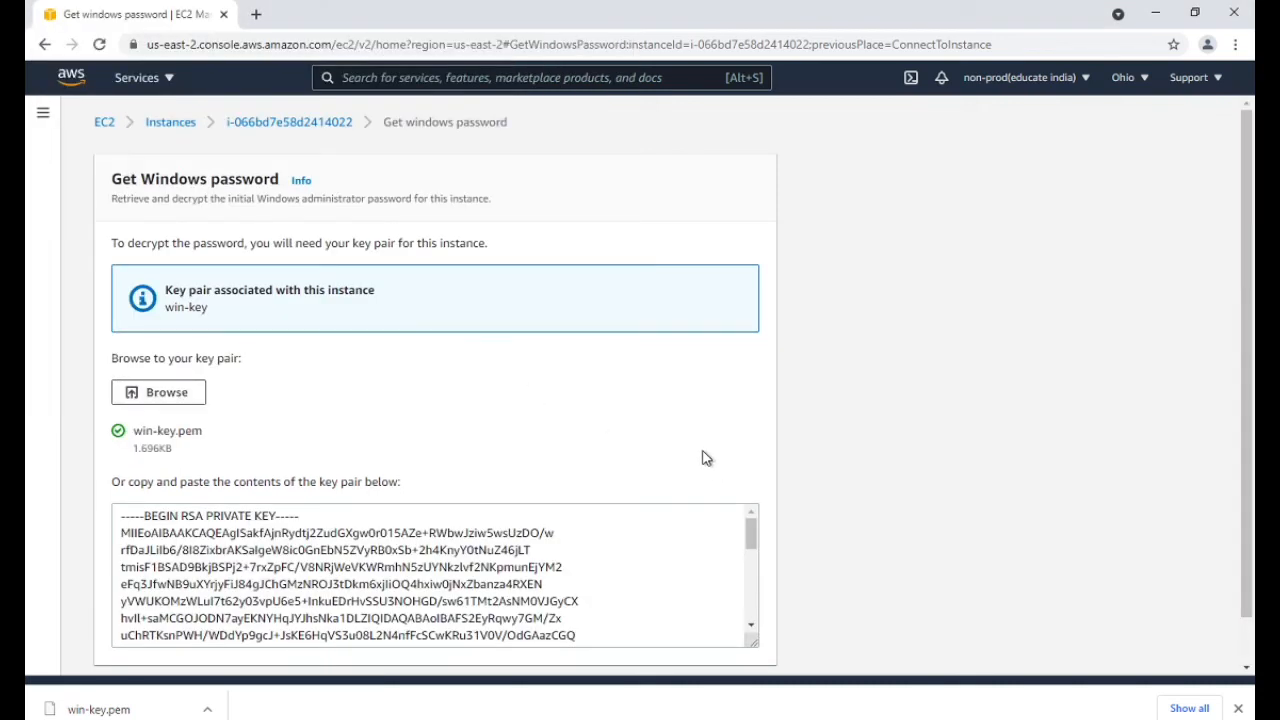
scroll(703, 457, down, 1)
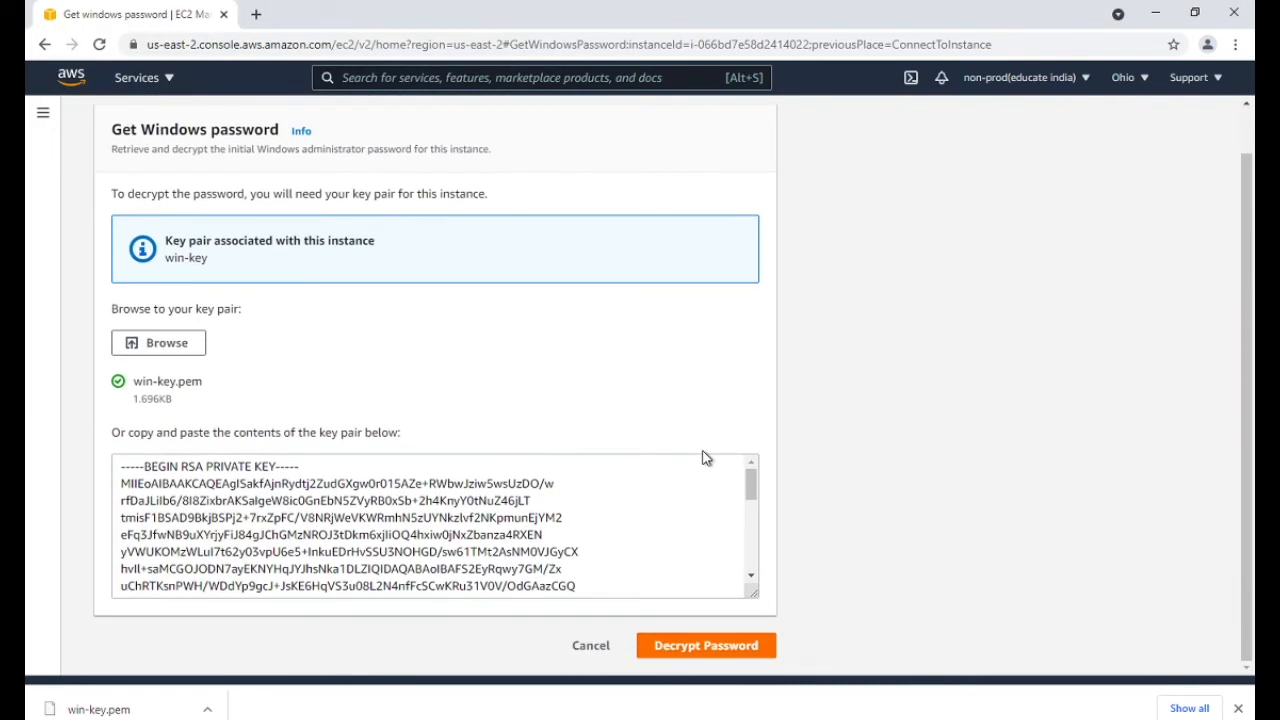
click(709, 647)
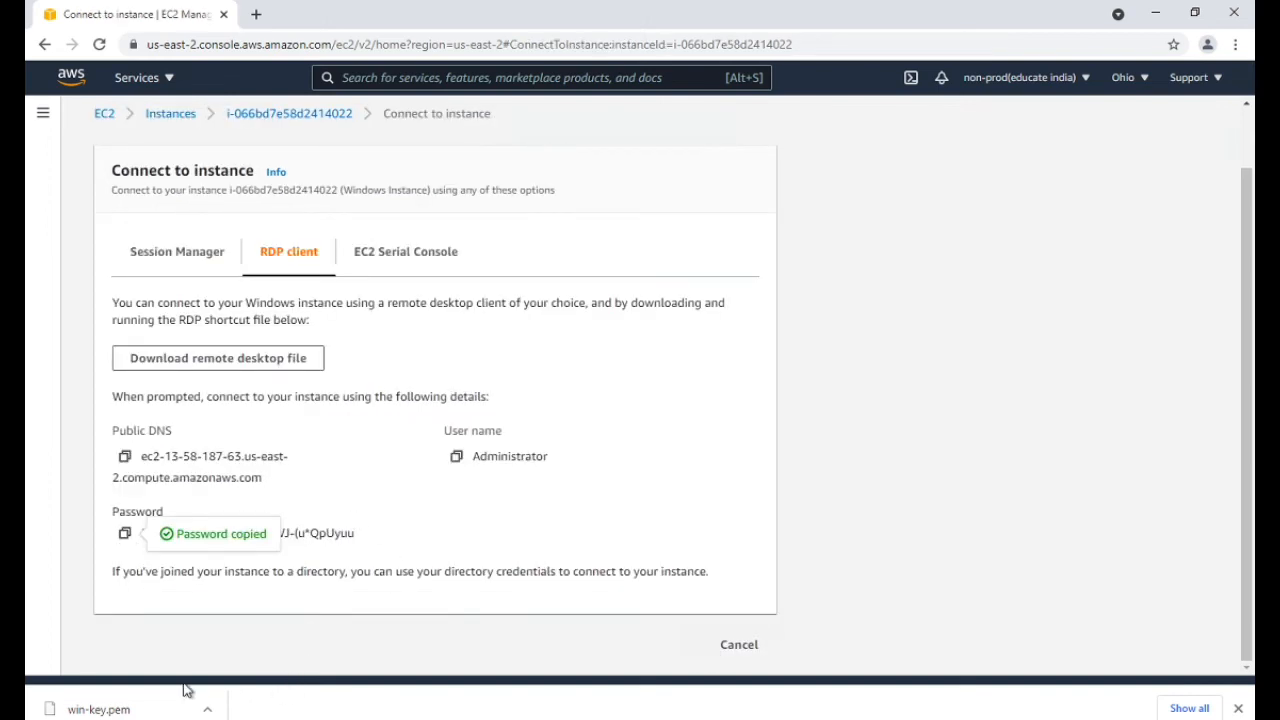
Return to the instance summary and start a Remote Desktop Connection to the public IPv4 address 13.58.187.63
click(291, 114)
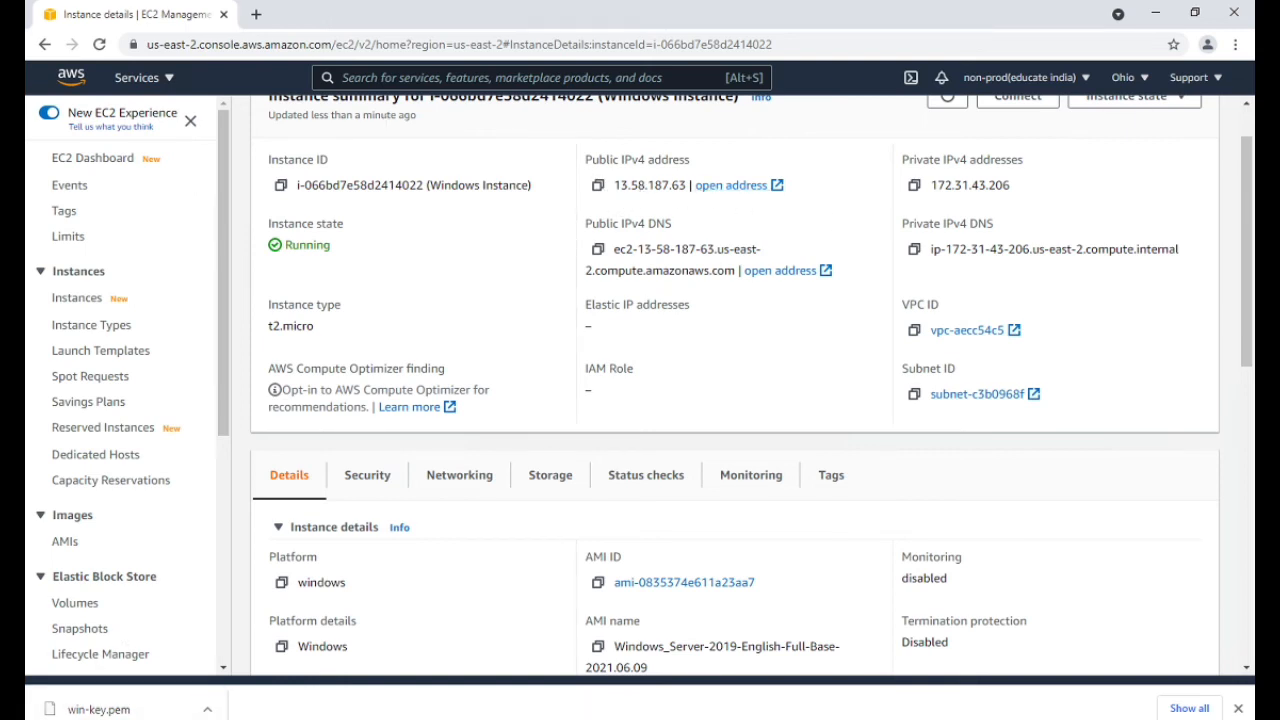
key(super)
text(rem)
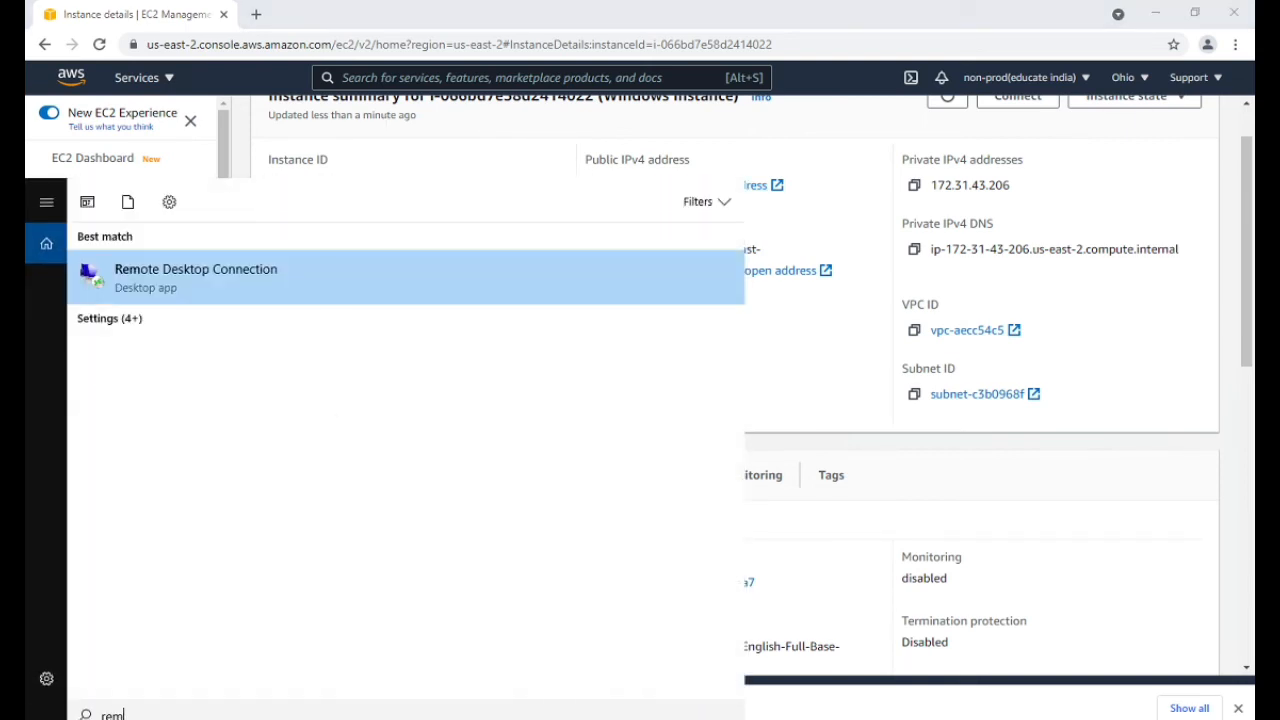
click(327, 271)
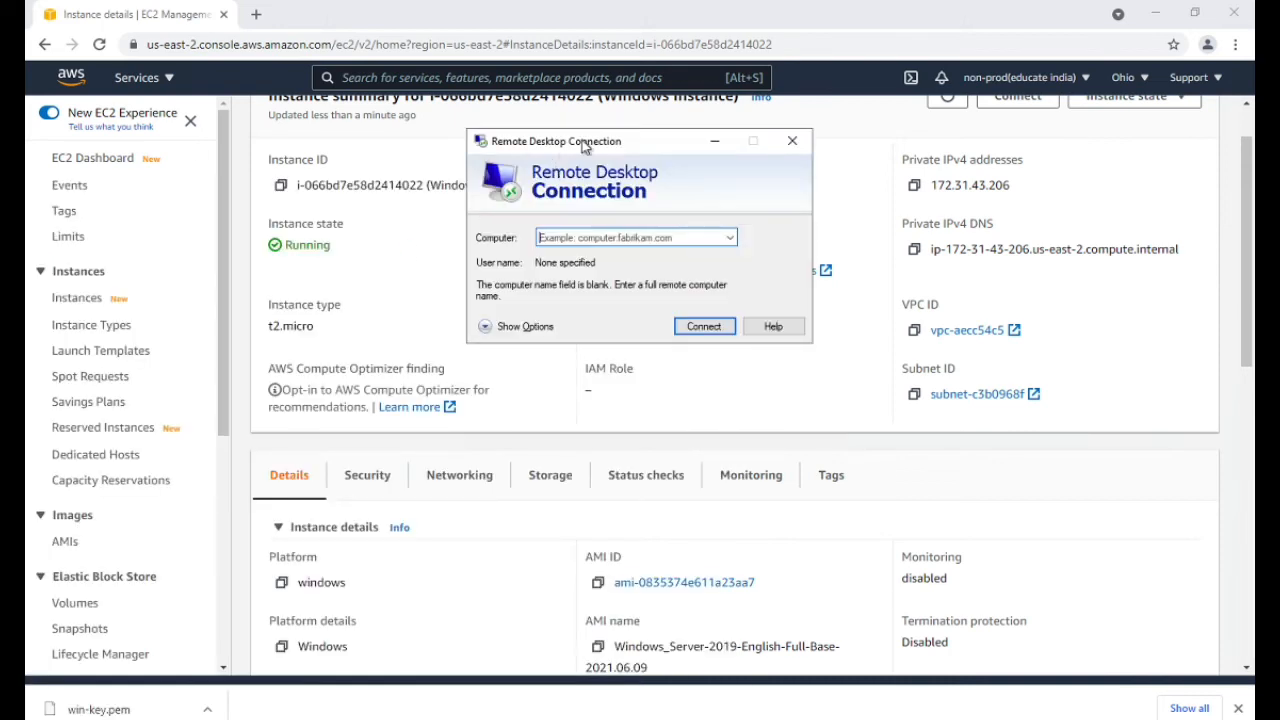
drag(585, 147, 585, 297)
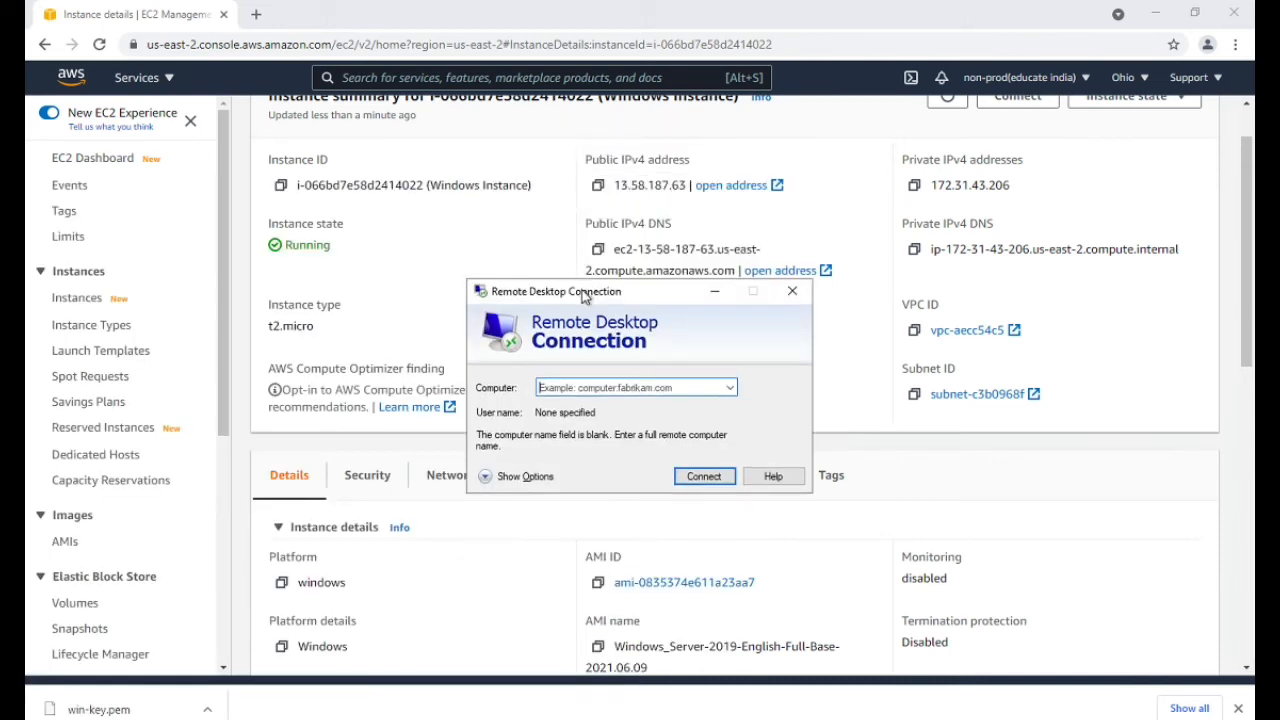
text(13.58.187.63)
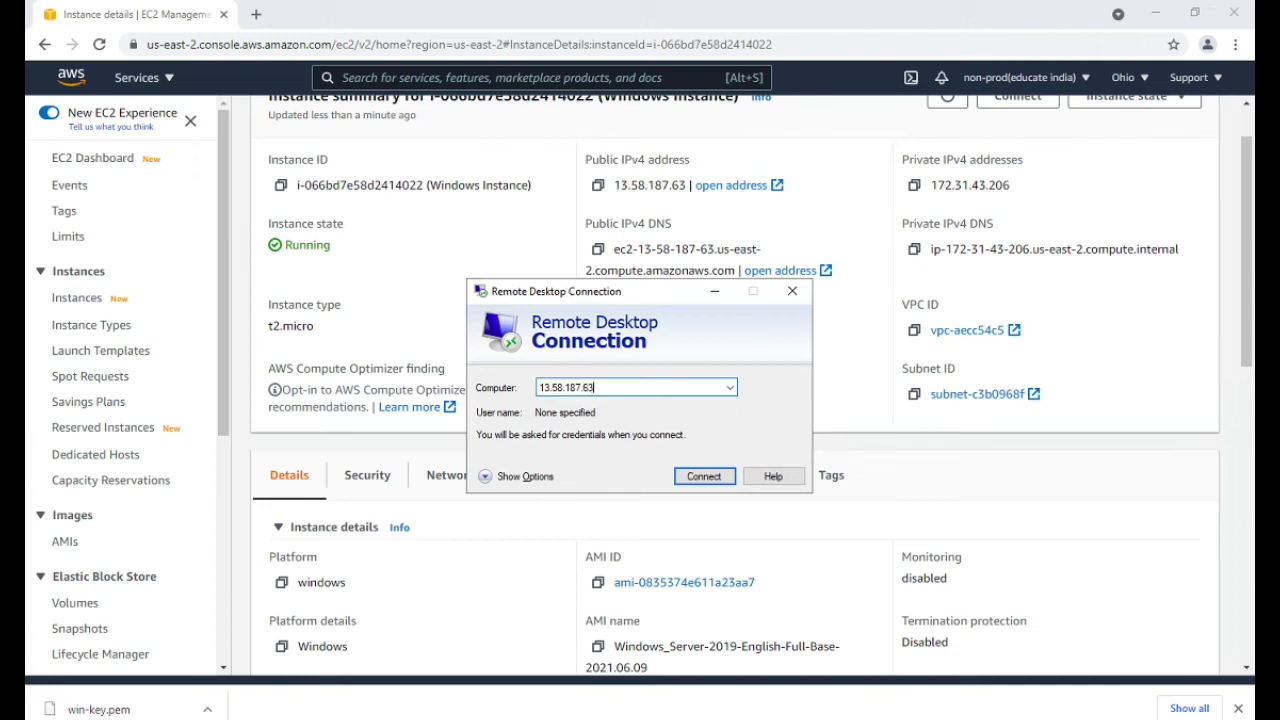
key(Return)
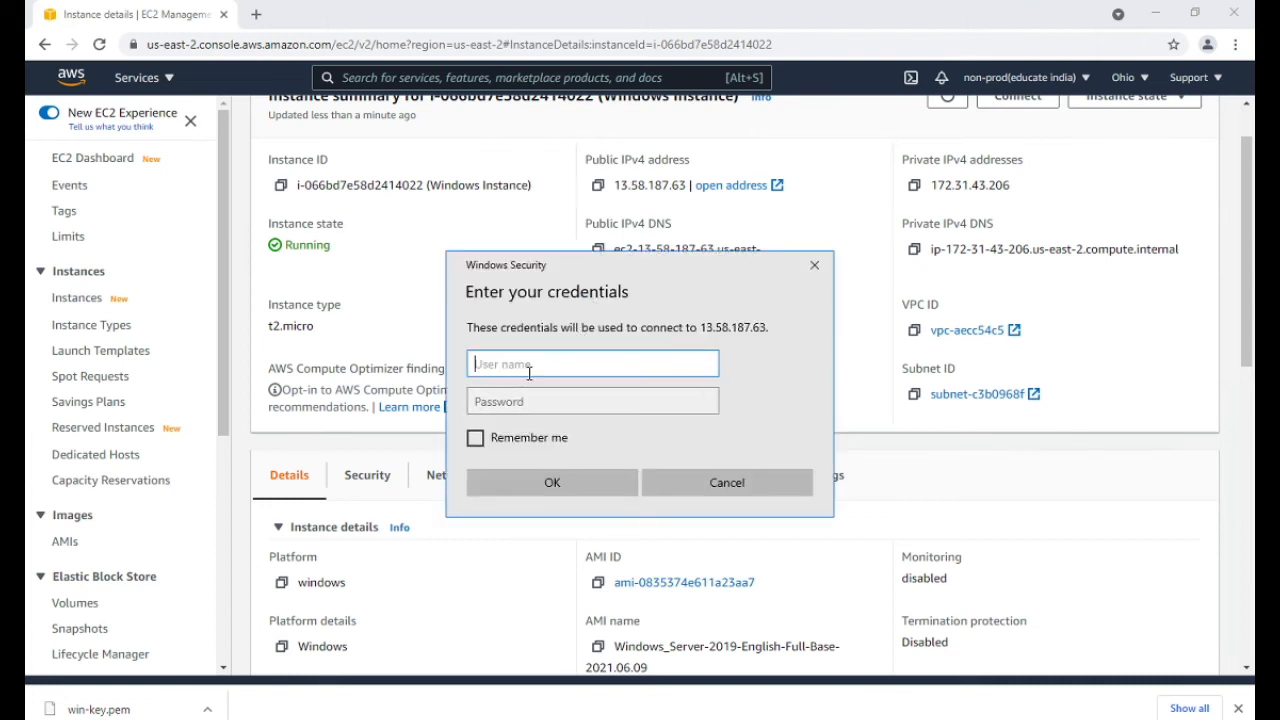
Sign in to the remote computer as administrator with the decrypted account password, accepting the untrusted certificate
text(administrator)
click(528, 400)
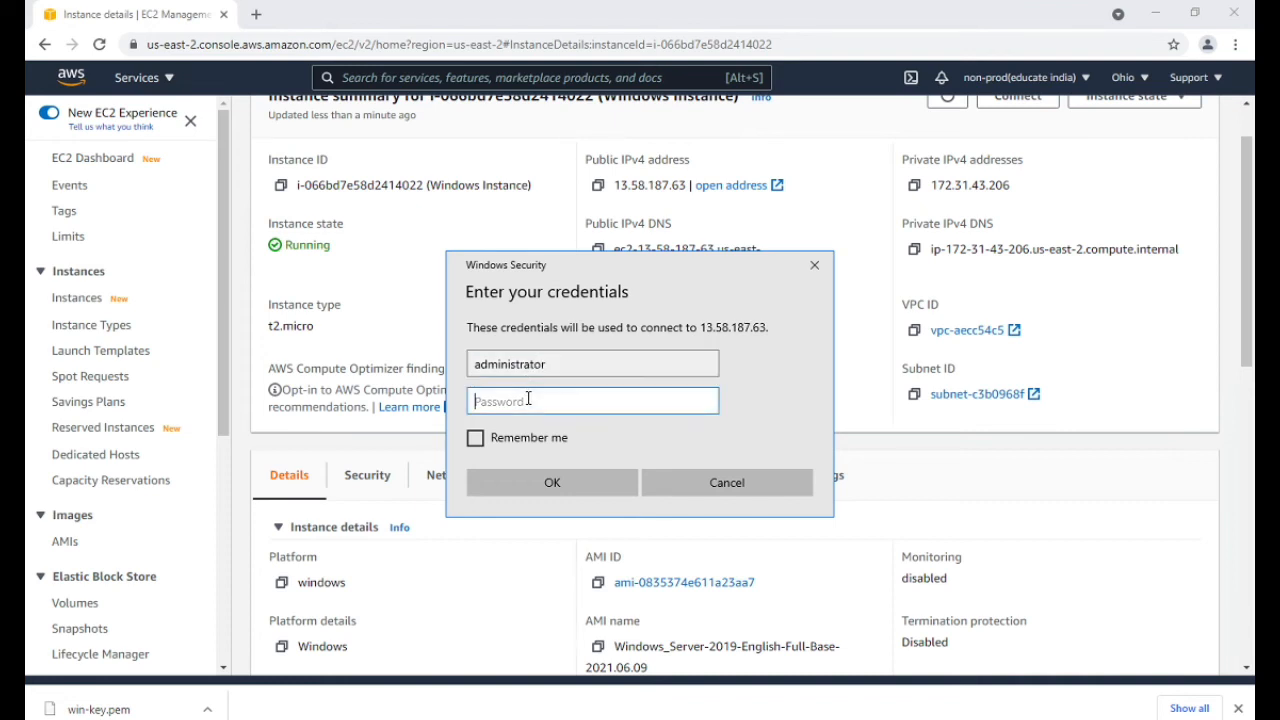
key(ctrl+v)
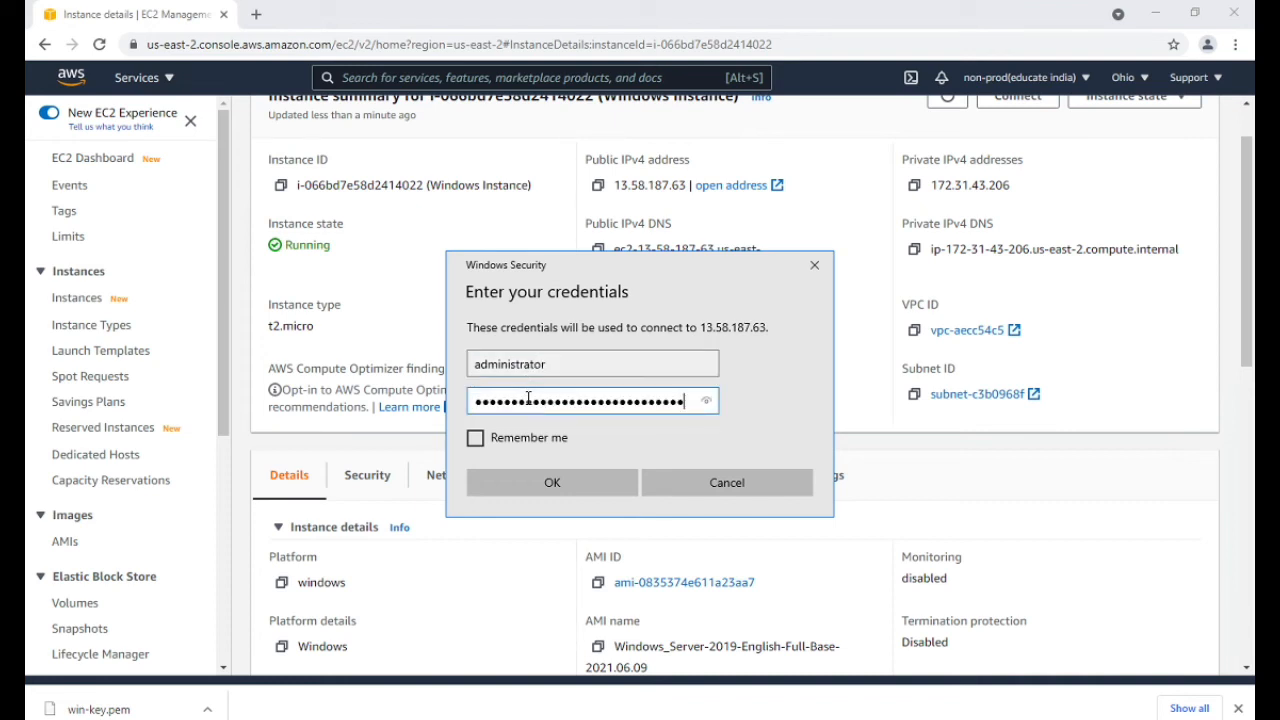
click(578, 489)
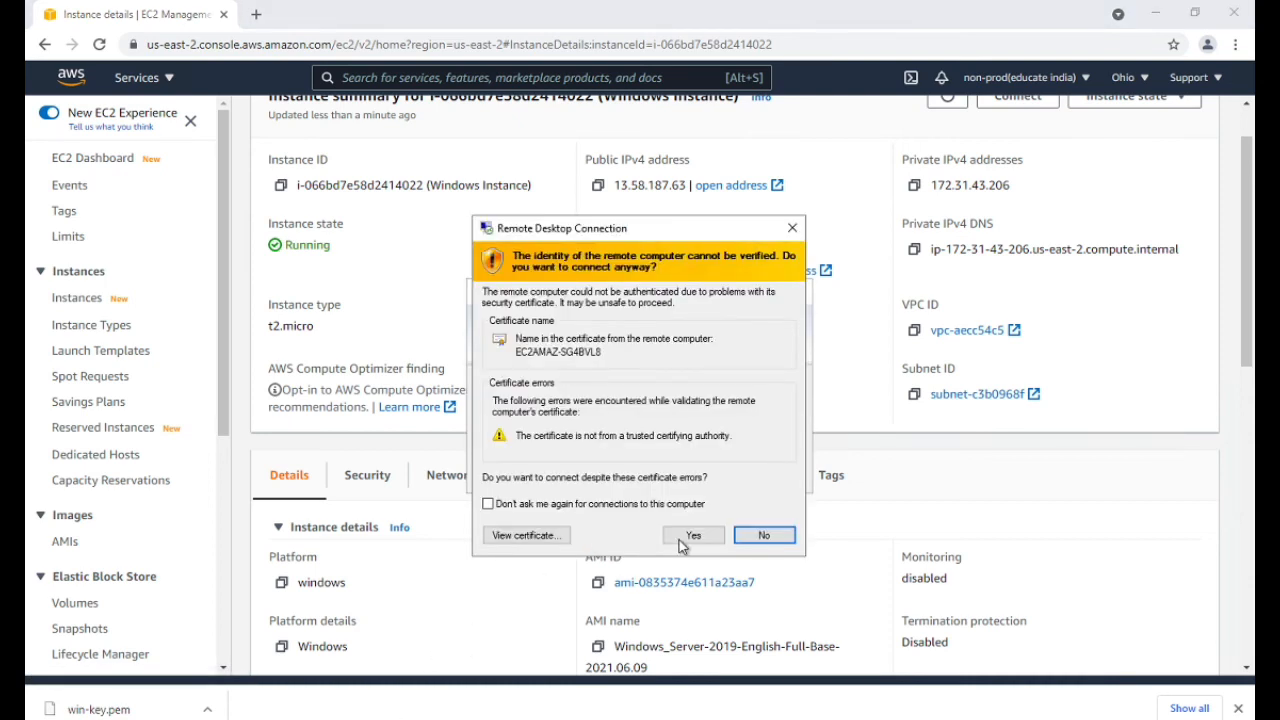
click(680, 538)
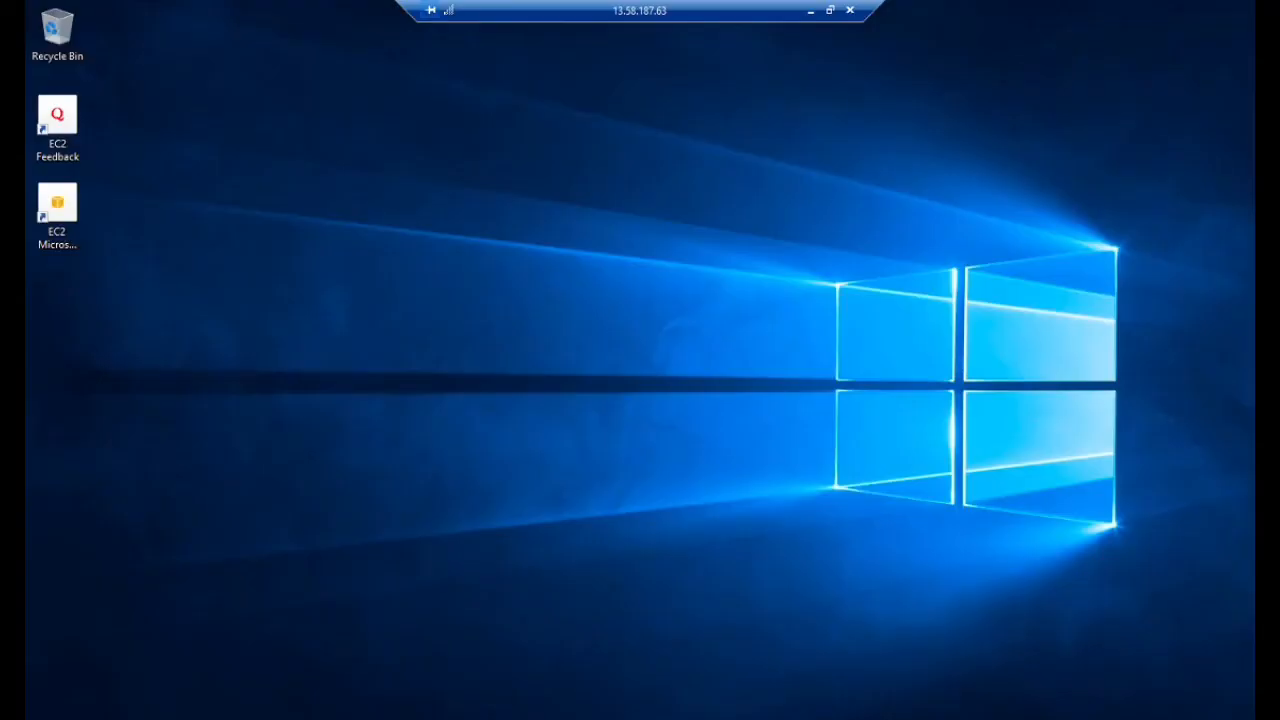
Examine This PC's folders and drives and the desktop's instance information in the remote session, and minimize the session
key(super+e)
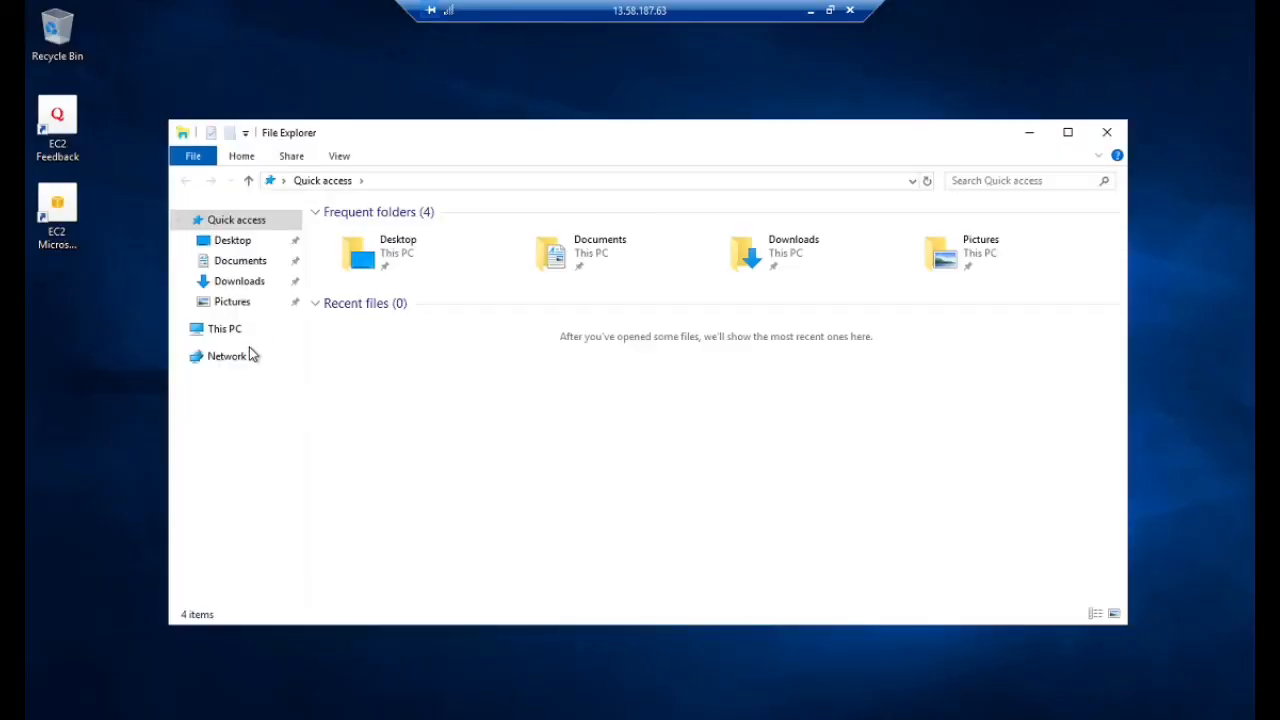
click(224, 338)
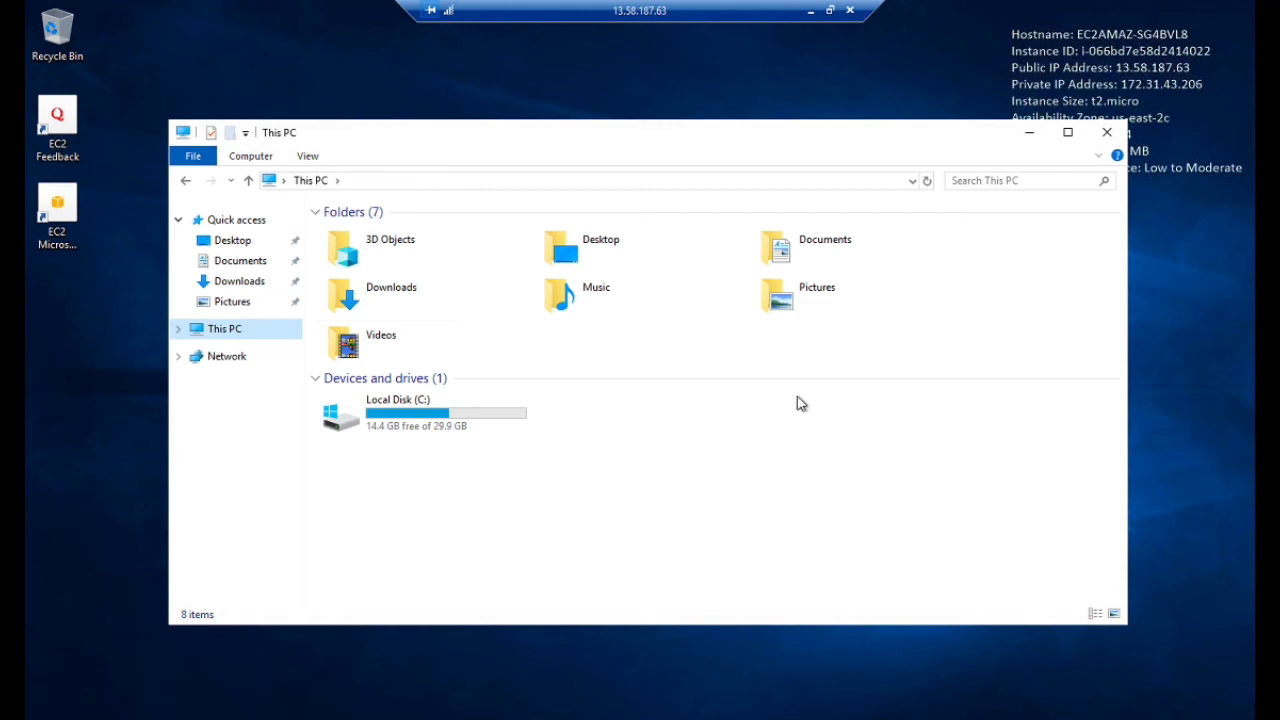
click(1030, 134)
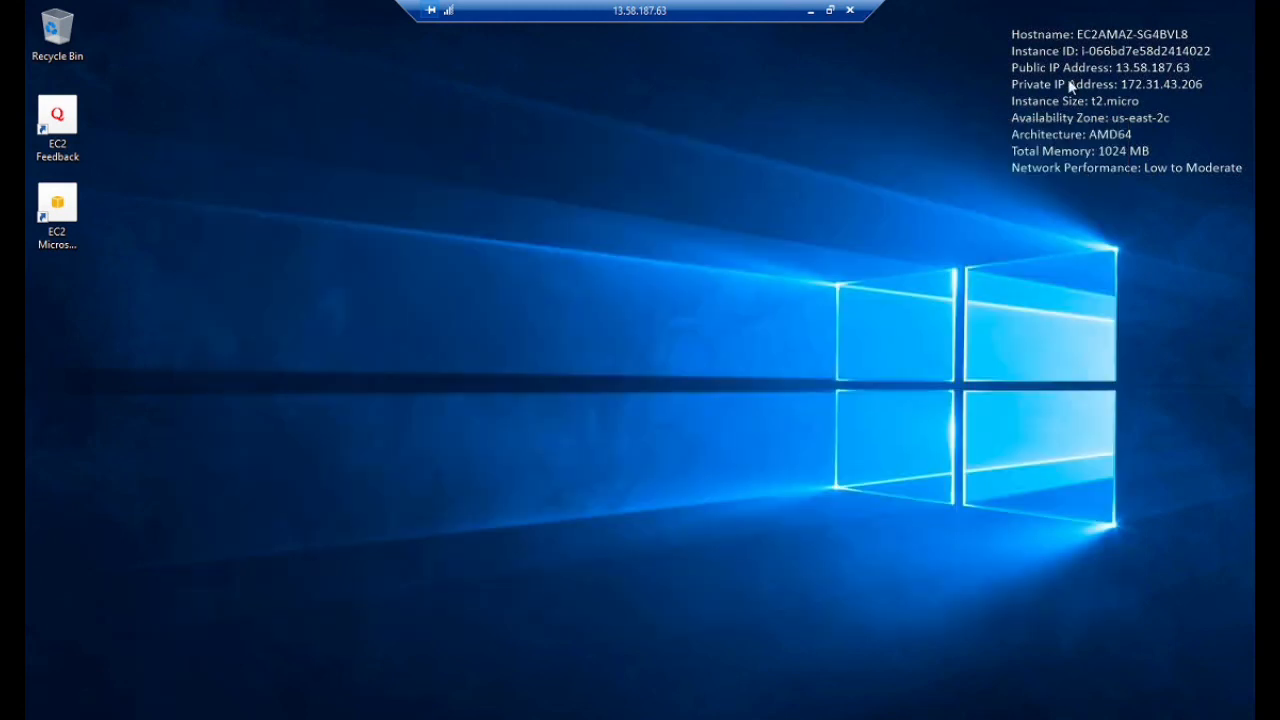
click(811, 12)
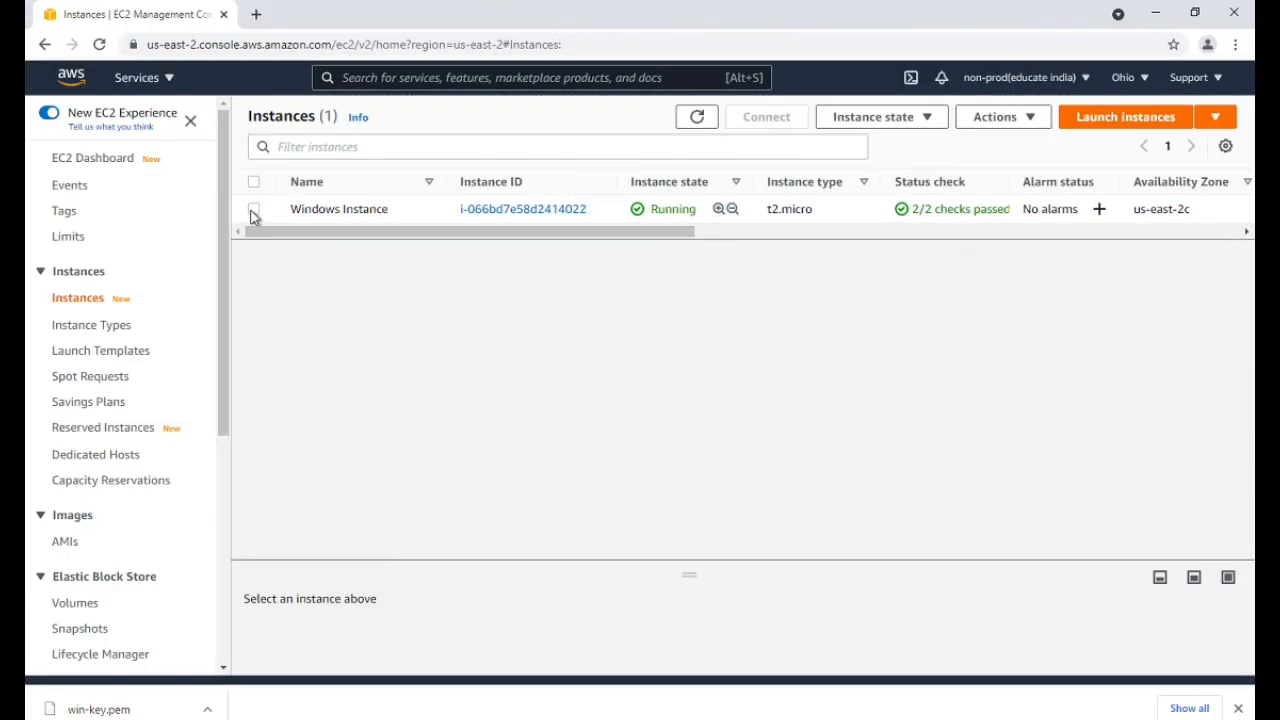
Select the Windows Instance in the instances list and examine its available instance state actions without applying any
click(254, 211)
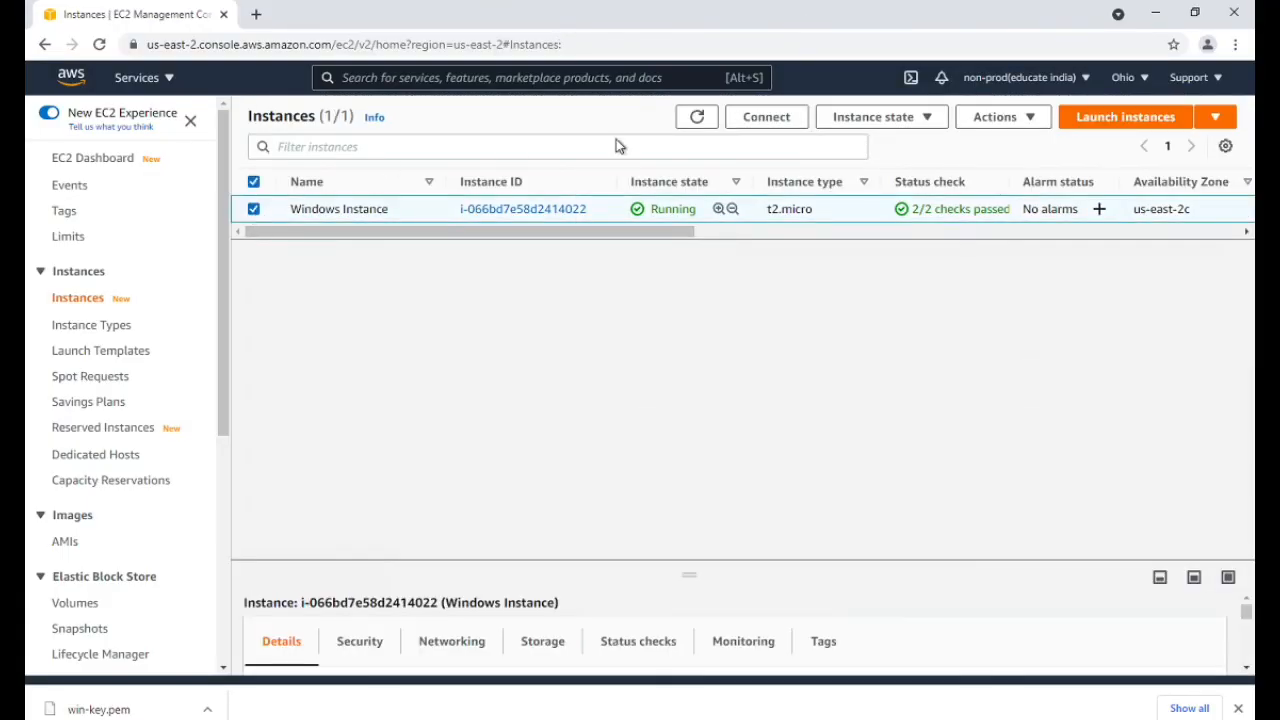
click(887, 120)
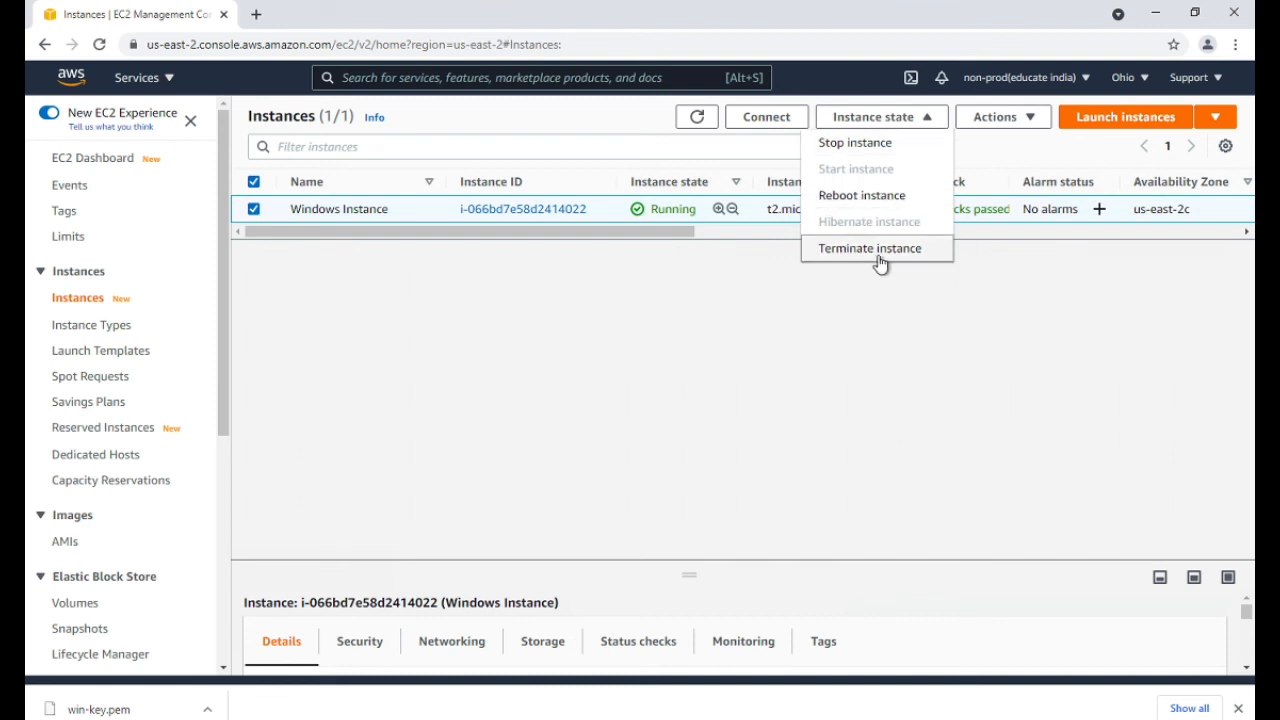
click(636, 300)
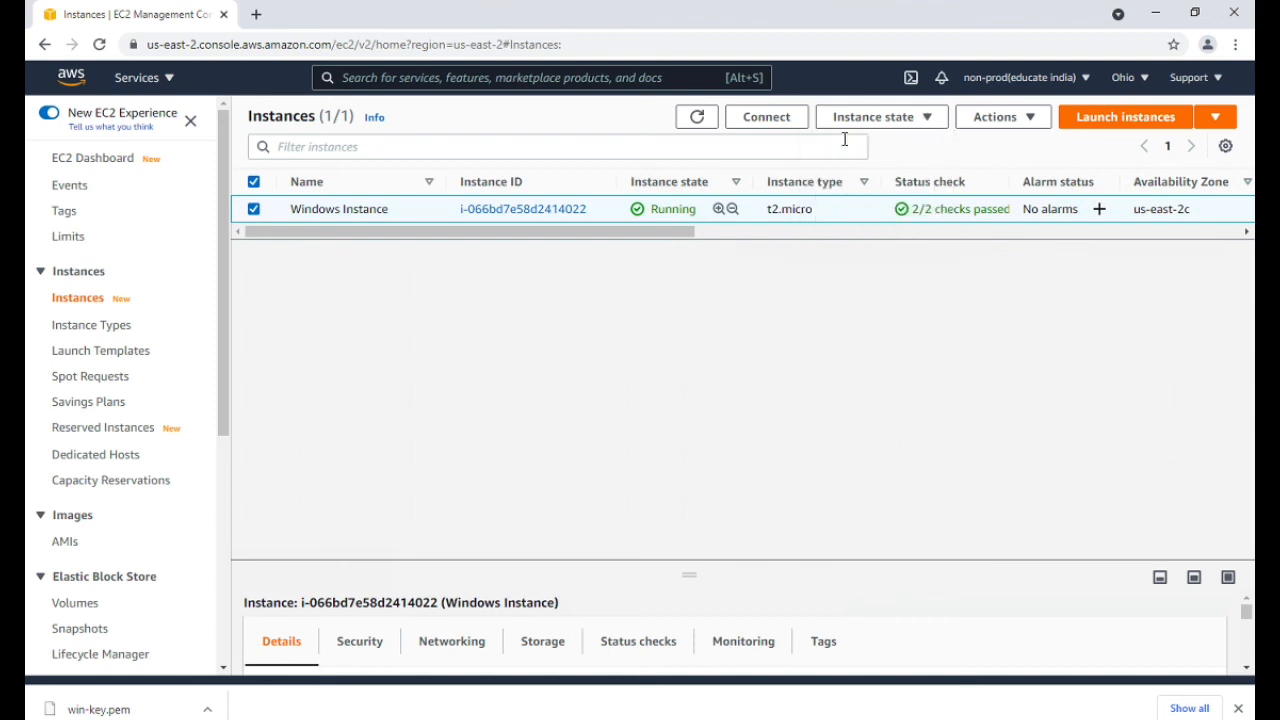
click(848, 118)
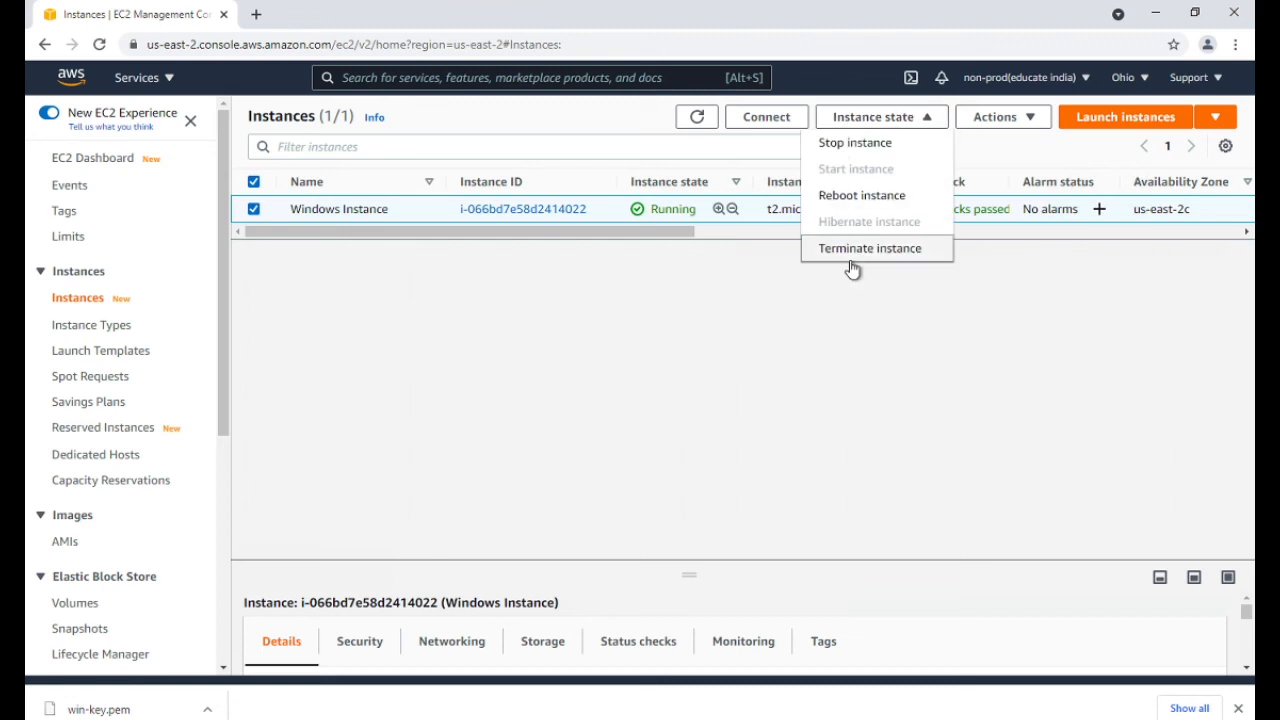
click(649, 298)
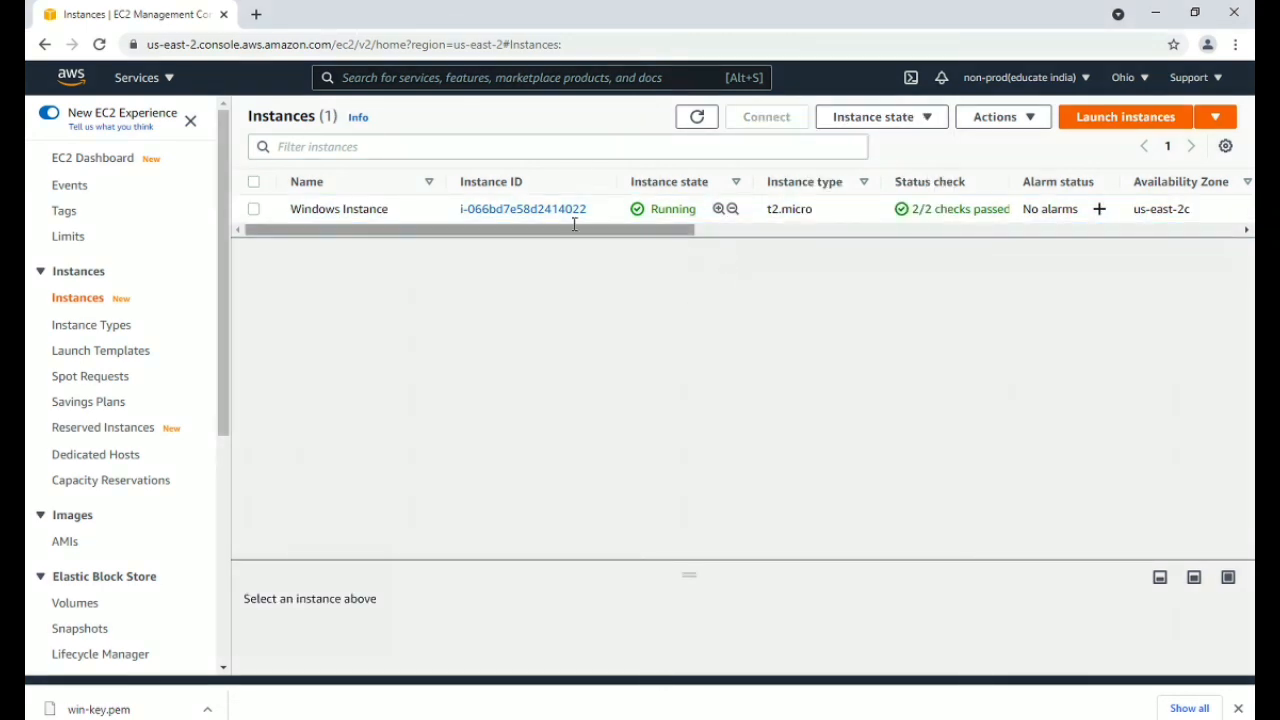